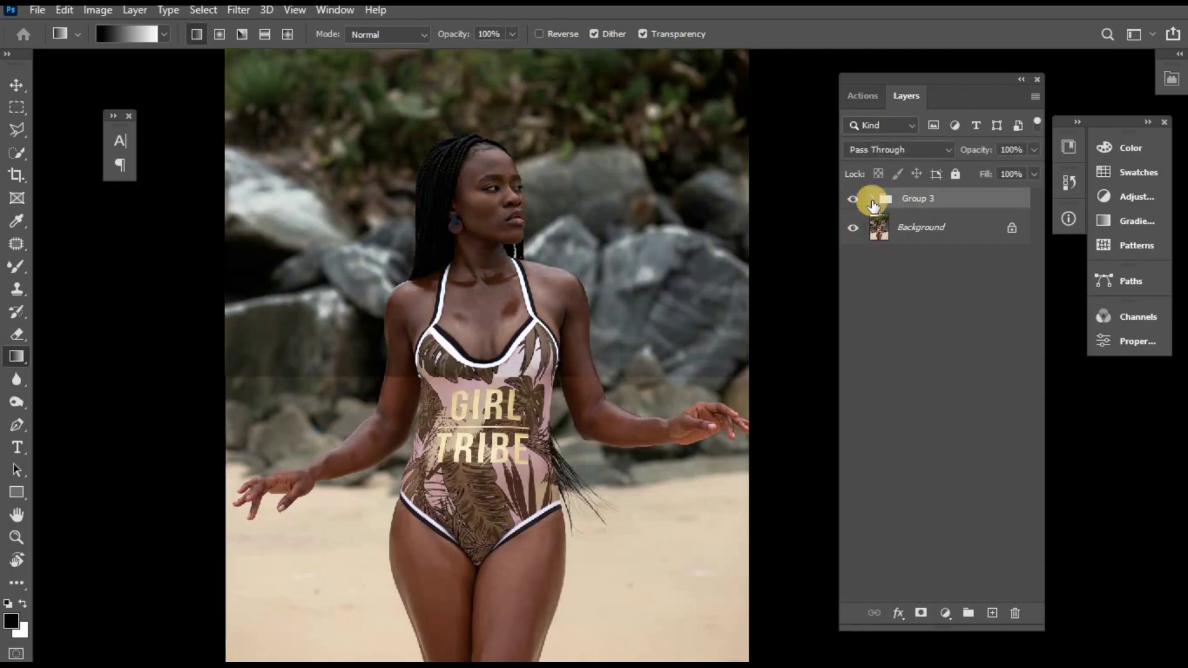
Step: Expand Group 3, hide Layer 1 copy to reveal the un-reshaped figure, then collapse Group 3
left_click(873, 198)
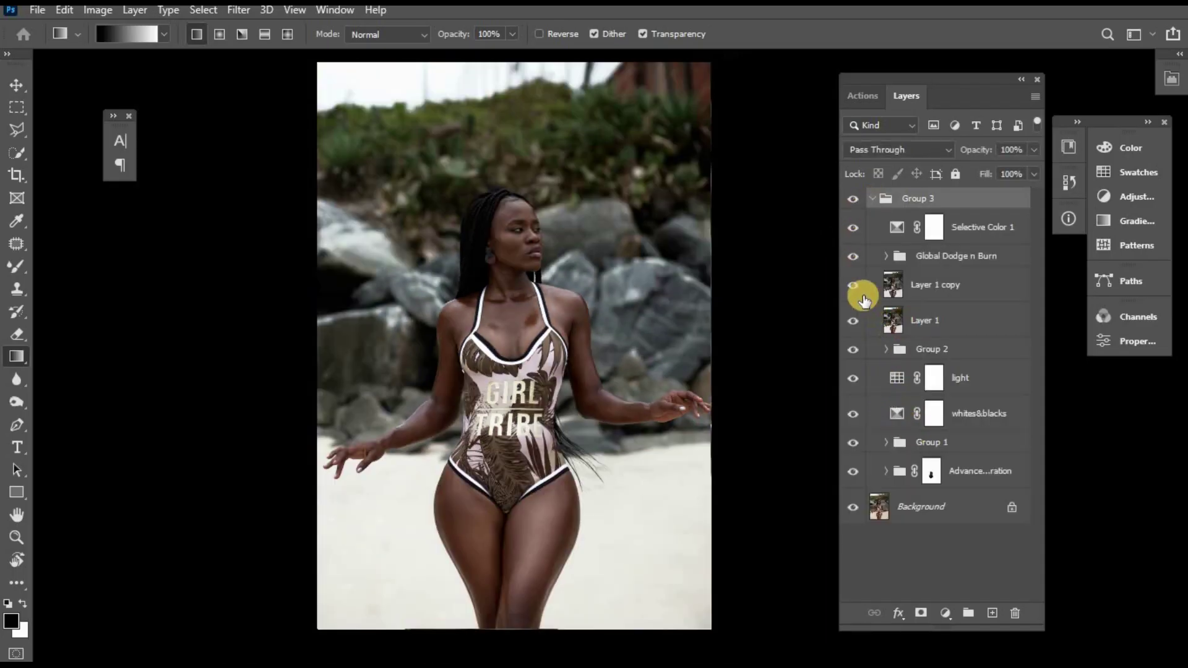
left_click(853, 285)
left_click(970, 287)
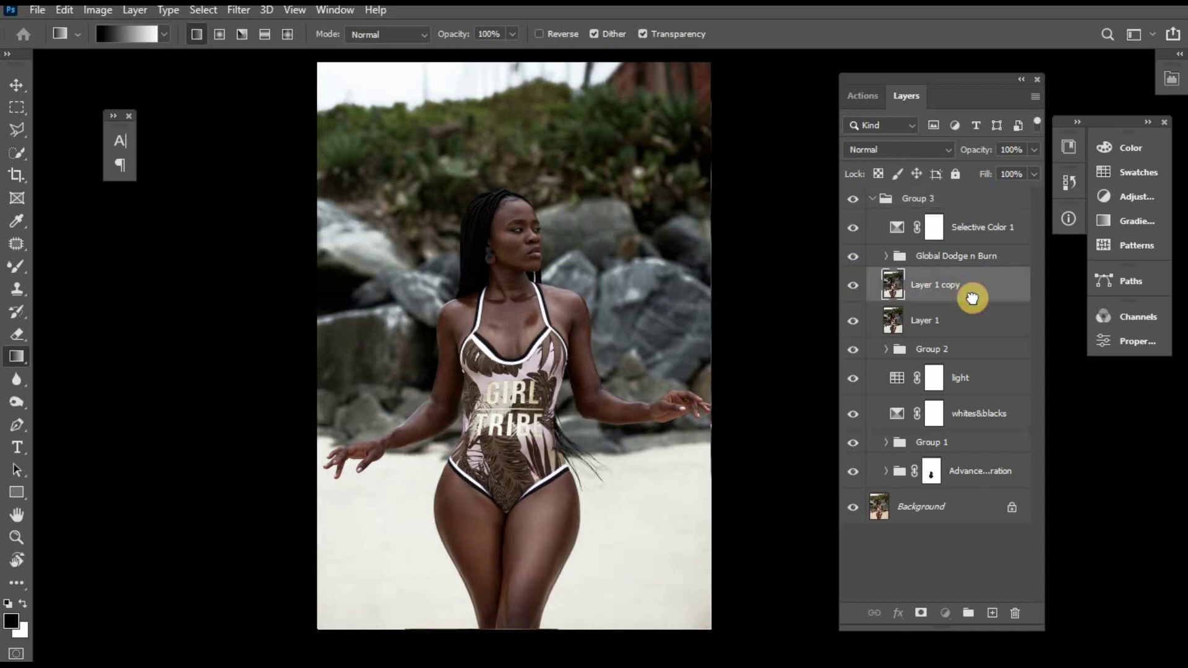
left_click(854, 286)
key("z")
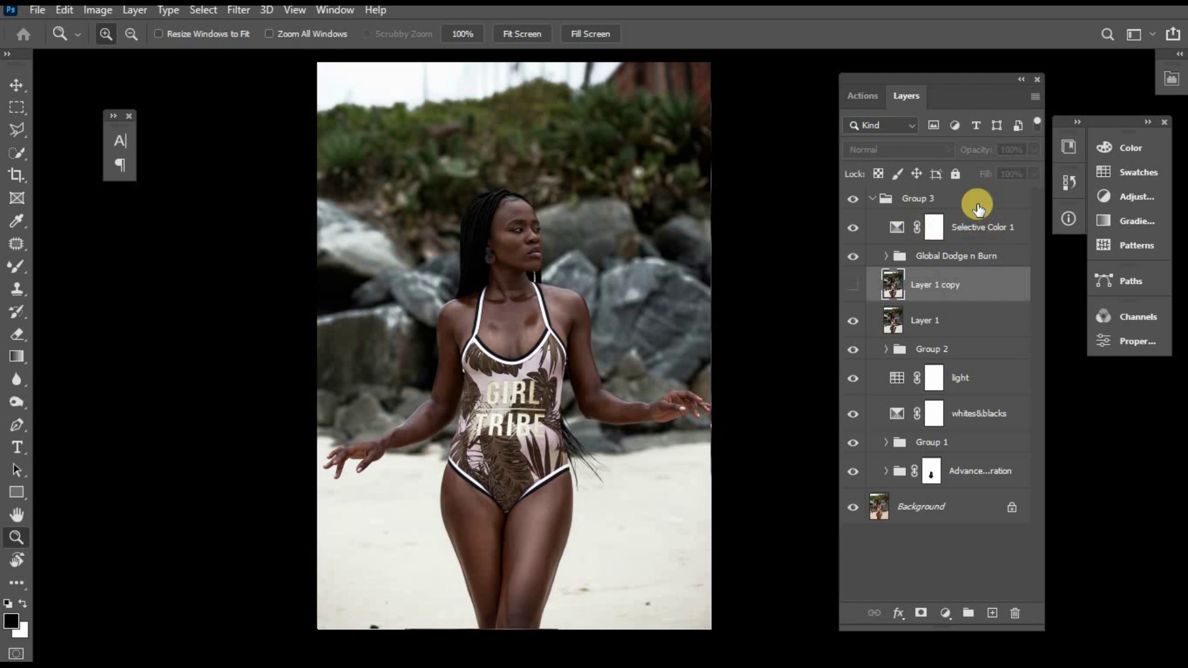
left_click(886, 200)
left_click(873, 198)
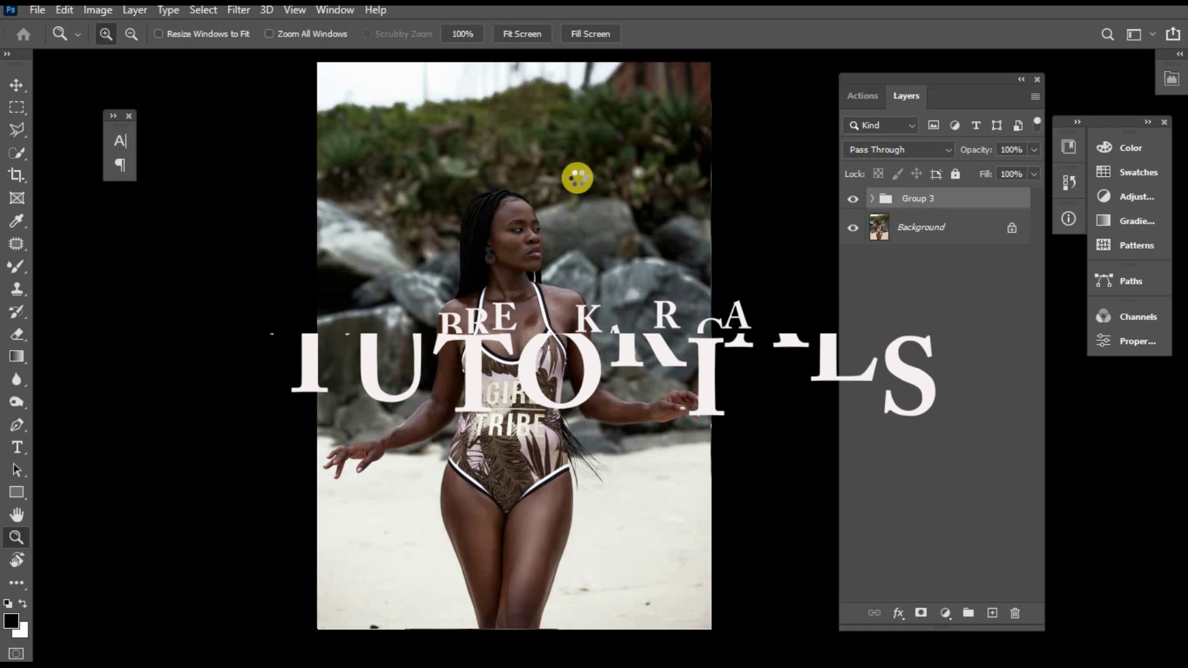
Step: Stamp all visible content into a new Layer 2 and duplicate it as Layer 2 copy
key("ctrl+shift+alt+n")
left_click(937, 210)
key("ctrl+shift+alt+e")
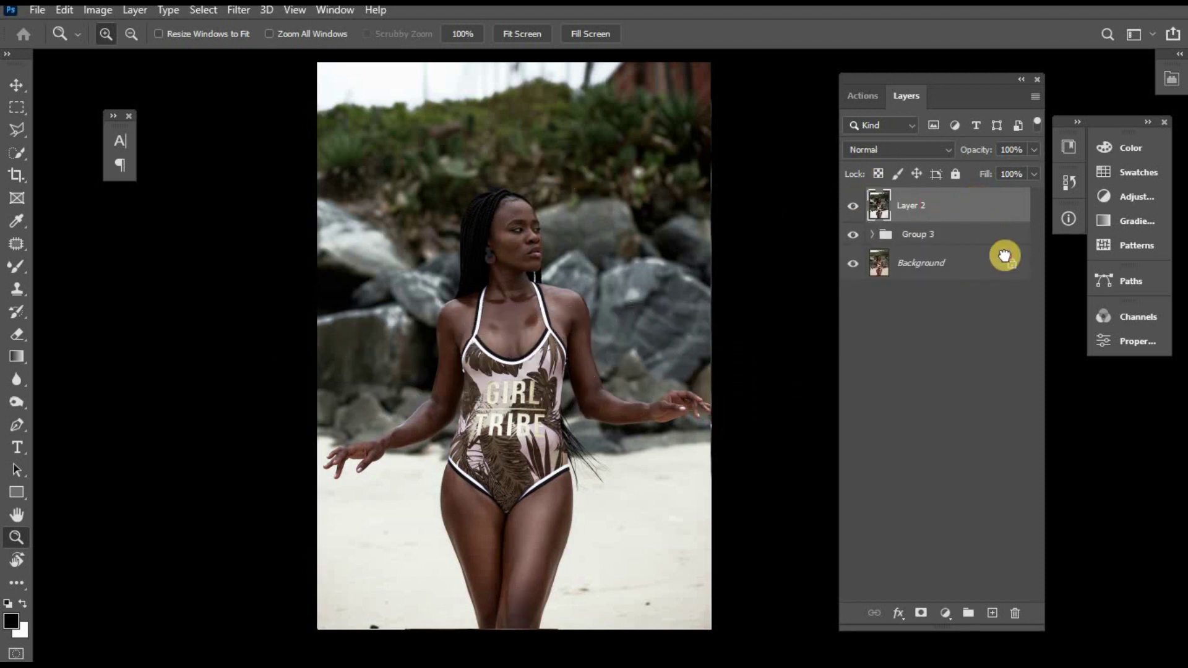
left_click_drag(1004, 256, 994, 608)
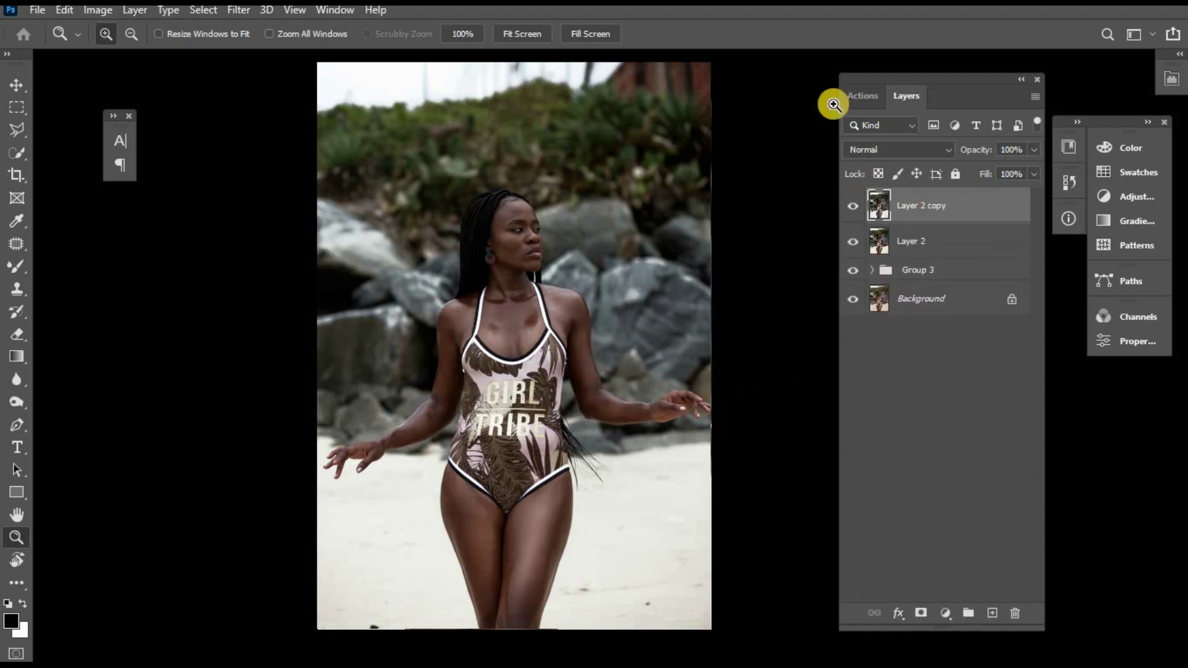
Step: Open the Liquify filter (Shift+Ctrl+X) on Layer 2 copy
left_click(248, 14)
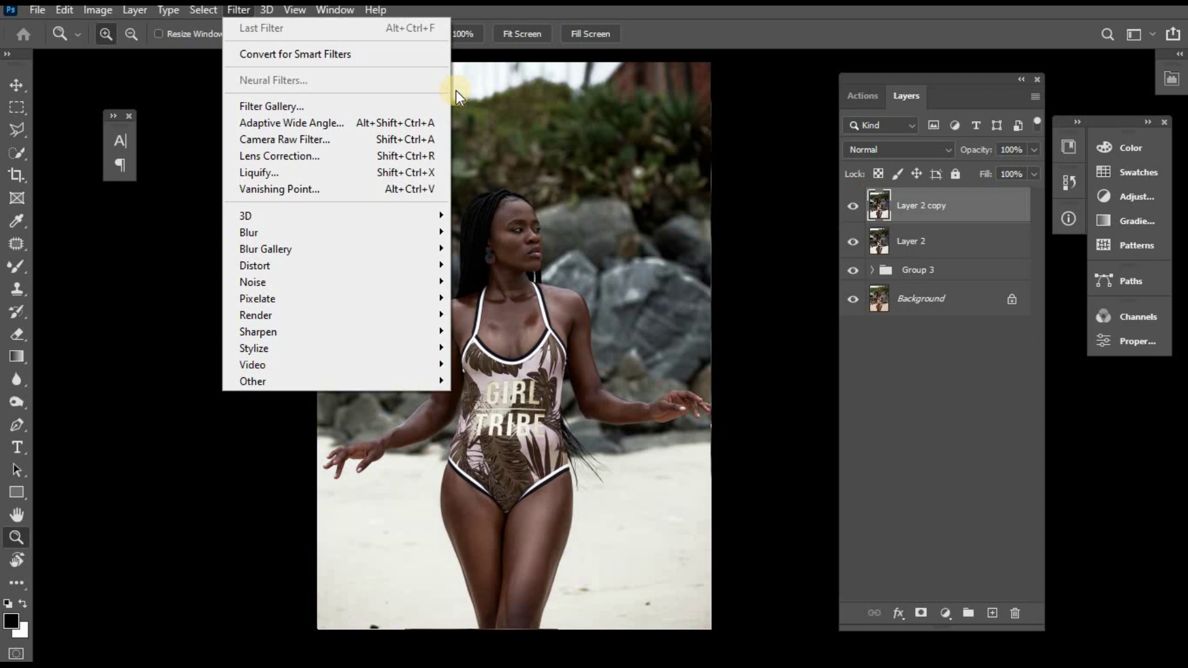
left_click(552, 103)
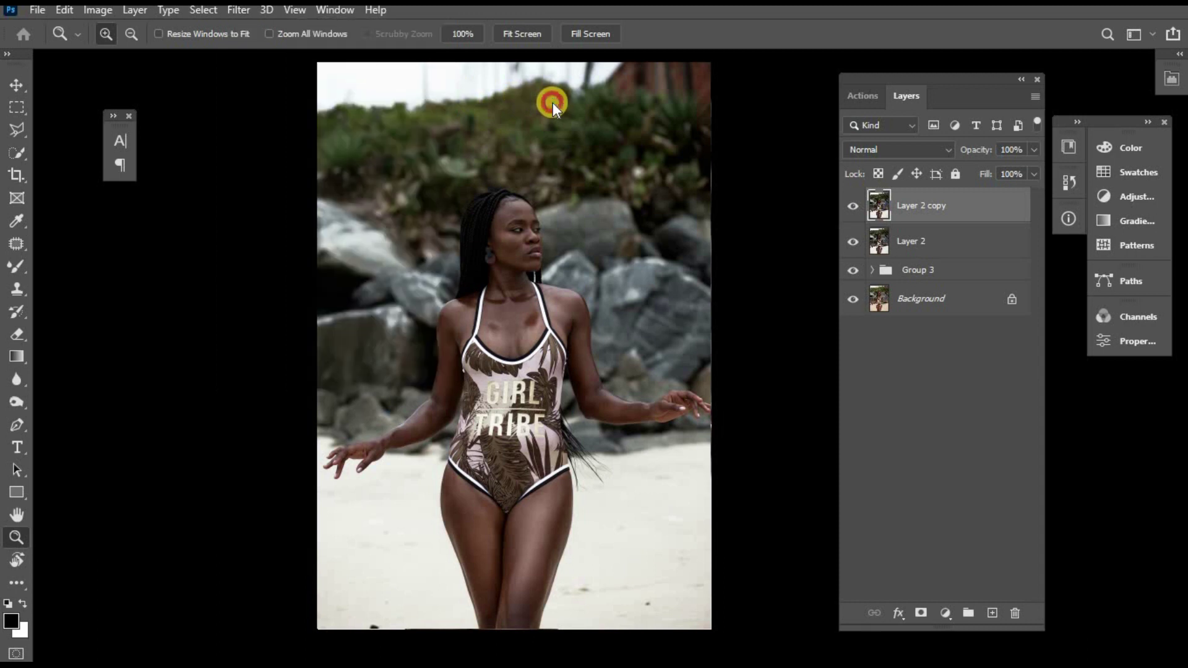
left_click(251, 11)
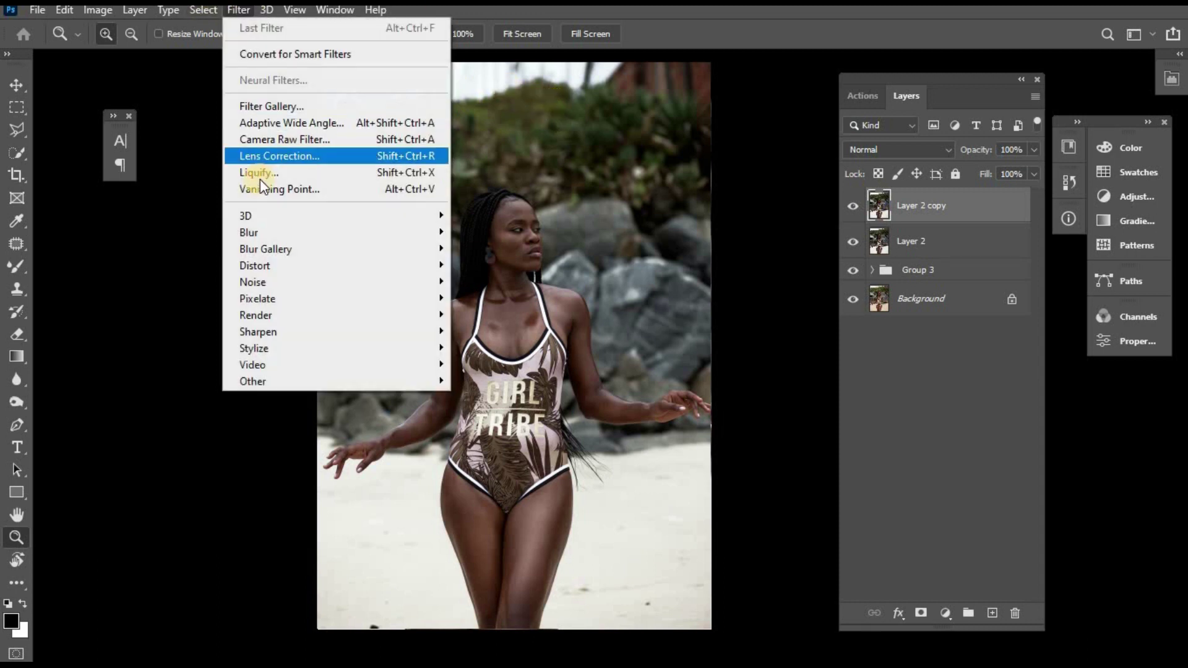
left_click(767, 170)
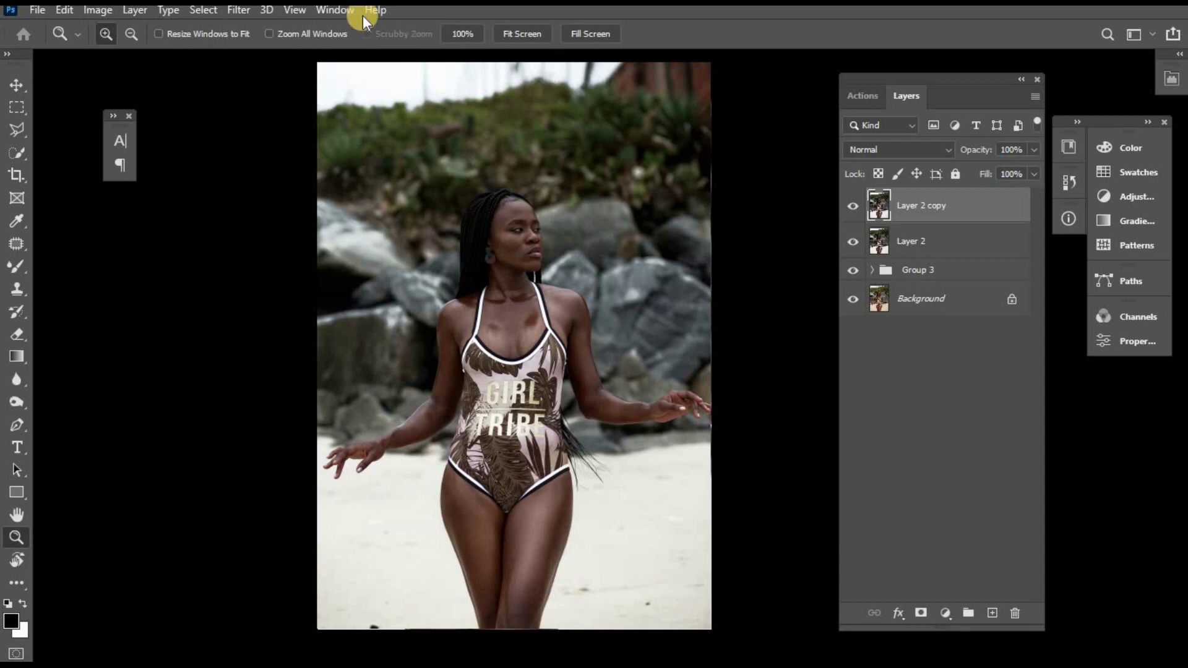
key("ctrl+shift+x")
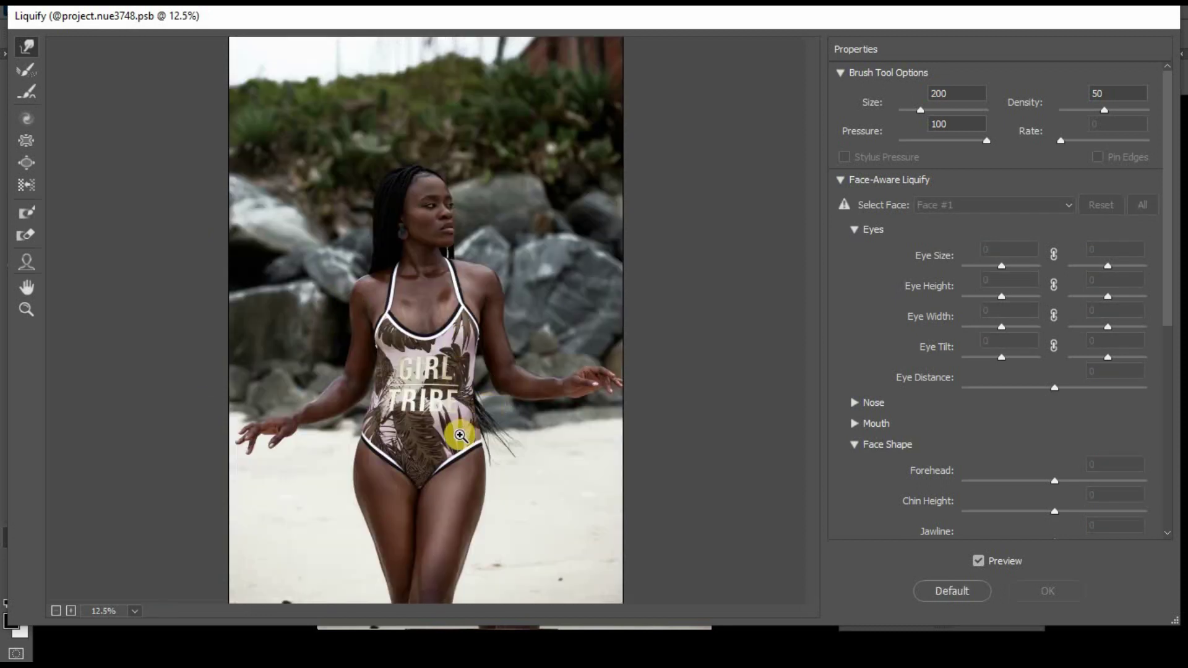
Step: With an enlarged Forward Warp brush, push the left hip and both thigh outlines outward
scroll(449, 523, "up", 2)
left_click_drag(450, 524, 525, 206)
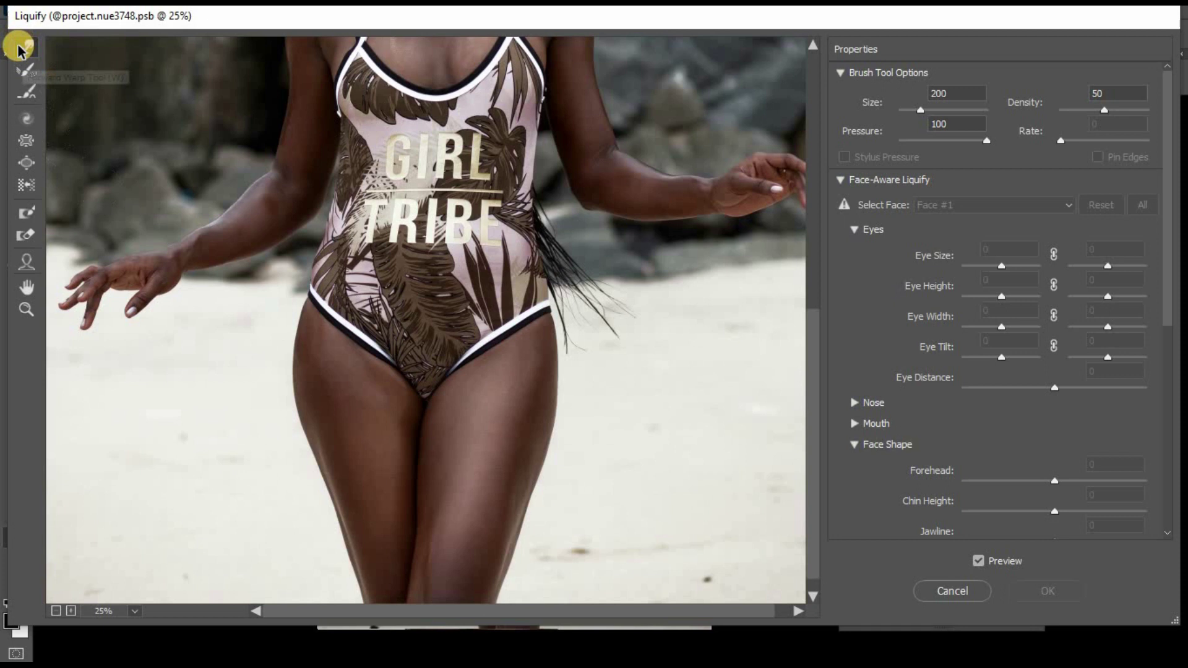
key("bracketright")
key("bracketright")
key("bracketright")
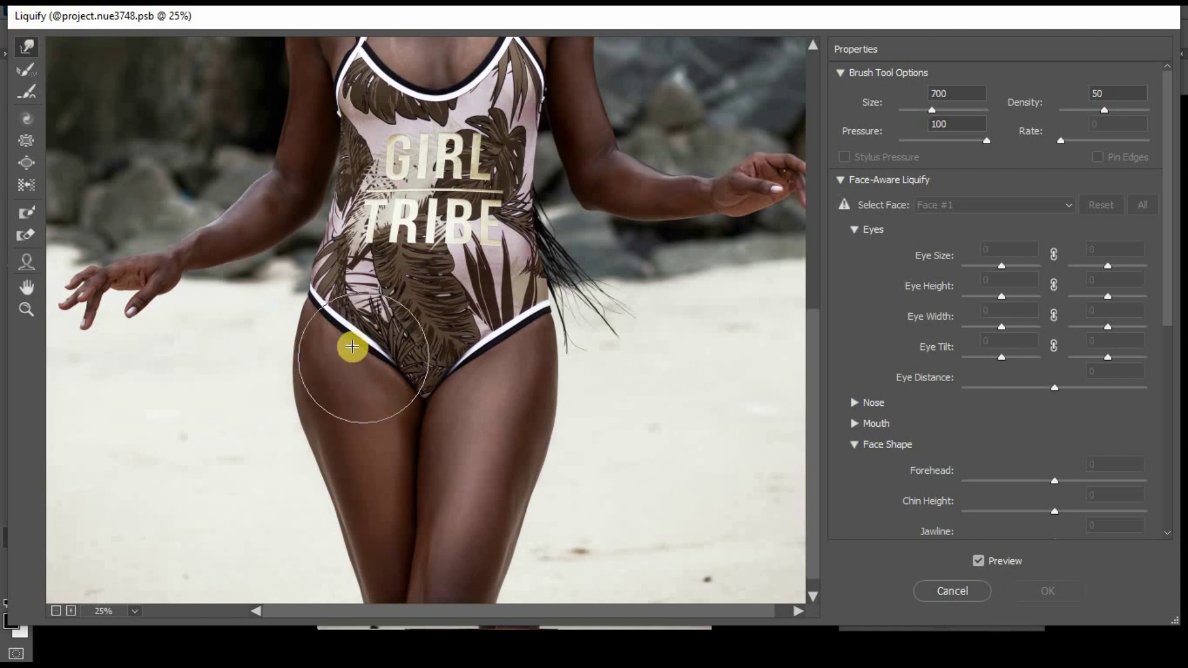
key("bracketright")
key("bracketright")
key("bracketright")
left_click_drag(312, 345, 308, 347)
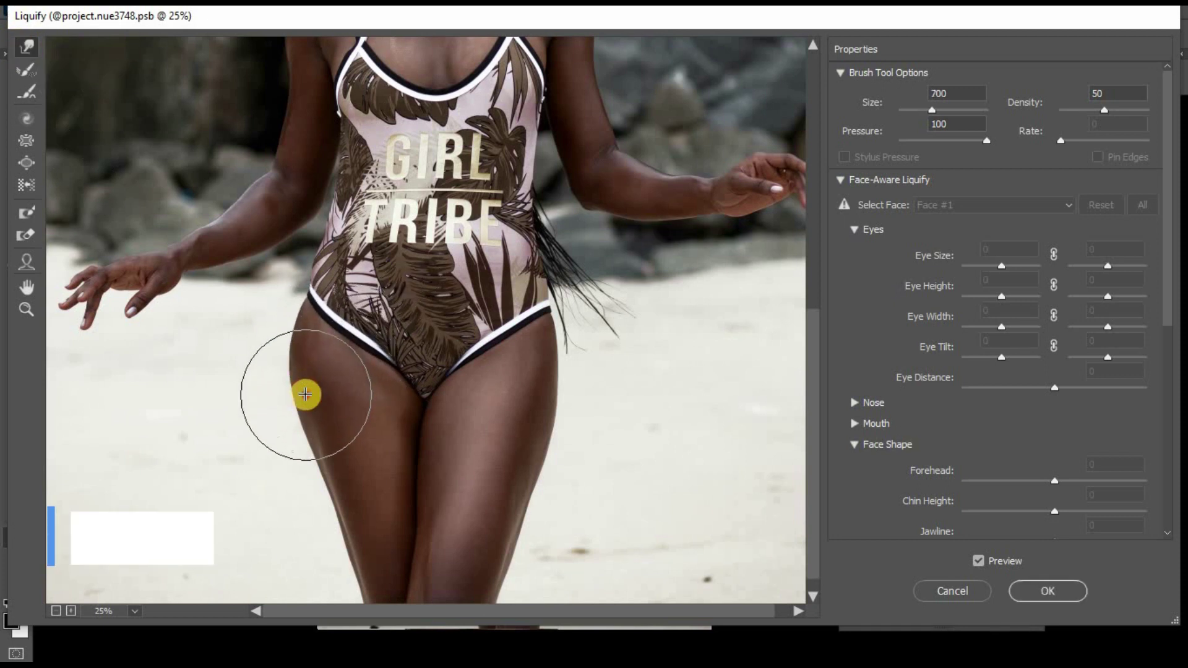
left_click_drag(305, 392, 302, 394)
mouse_move(523, 352)
left_mouse_down()
mouse_move(528, 389)
mouse_move(538, 358)
mouse_move(543, 400)
left_mouse_up()
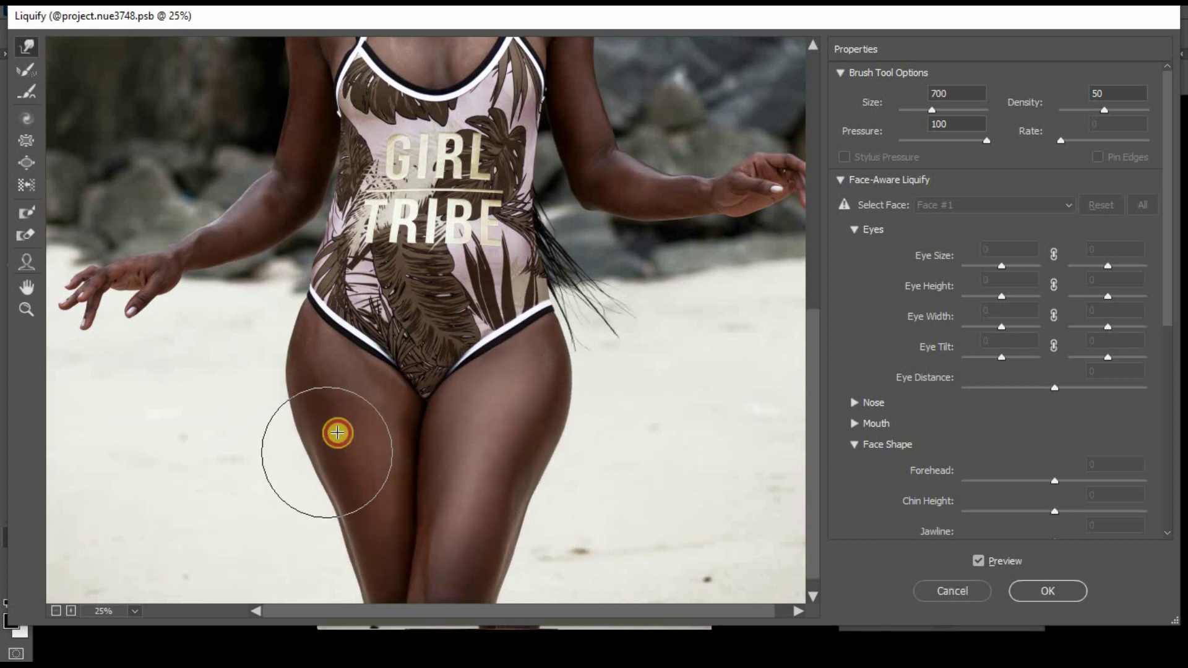
mouse_move(334, 430)
left_mouse_down()
mouse_move(307, 441)
mouse_move(318, 451)
left_mouse_up()
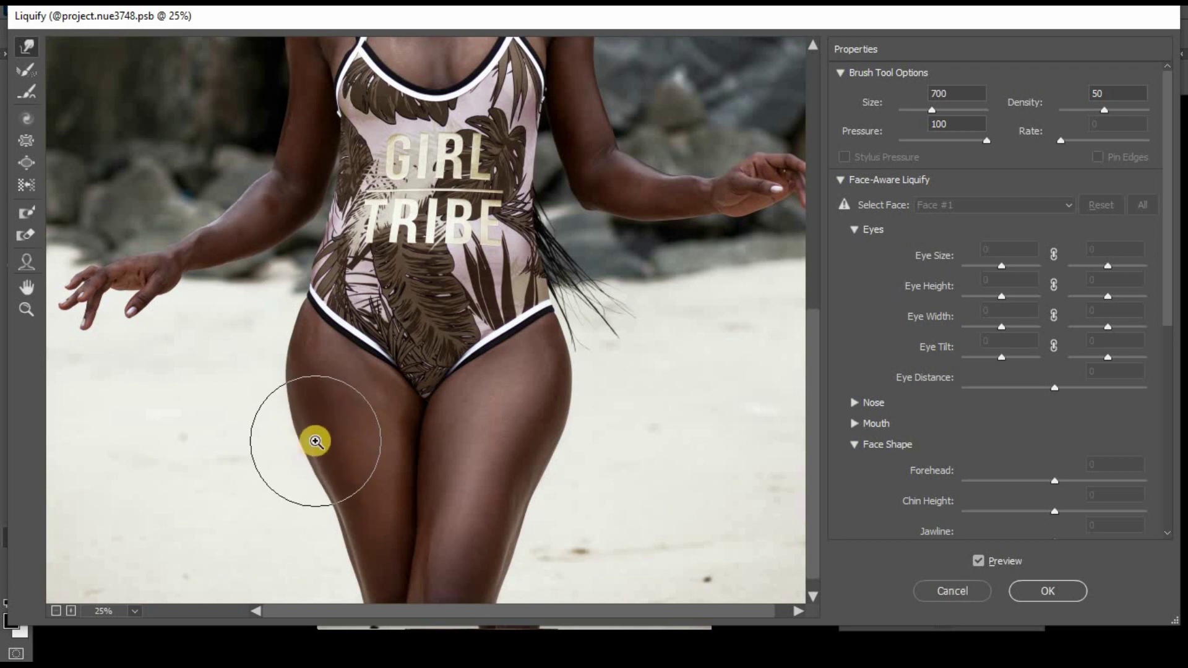
key("ctrl+minus")
key("bracketright")
key("bracketright")
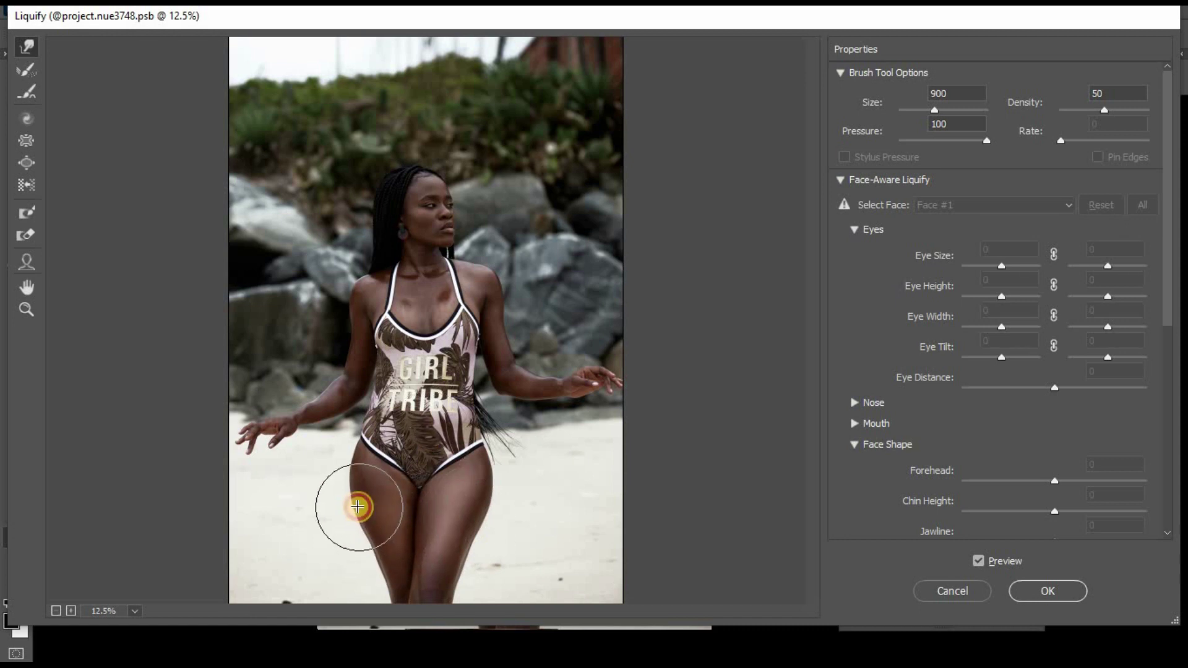
Step: Resize the brush and bloat the left thigh outward with the Bloat tool
key("ctrl+plus")
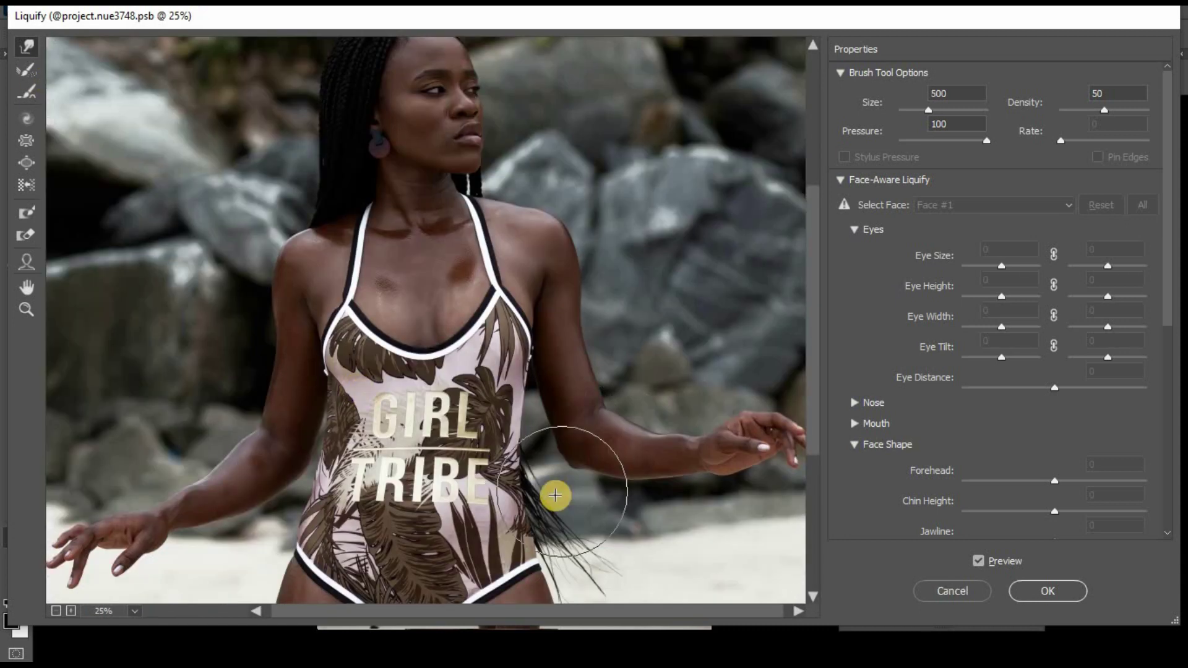
key("bracketleft")
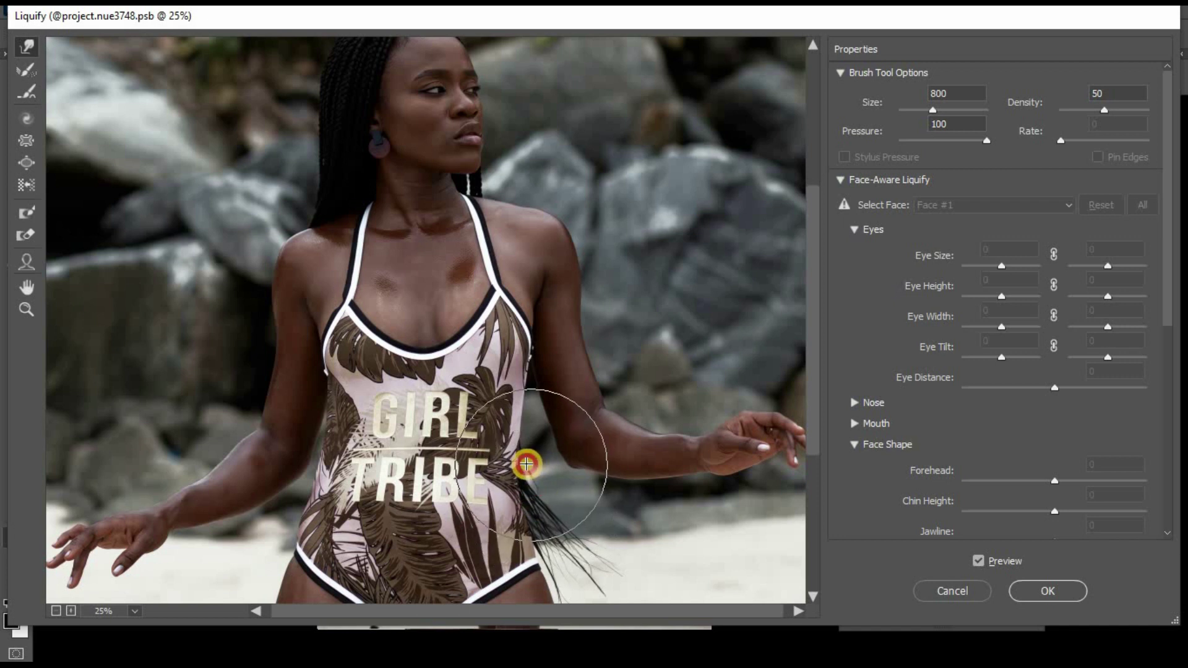
key("bracketleft")
key("bracketleft")
key("bracketleft")
key("bracketleft")
key("bracketleft")
key("bracketleft")
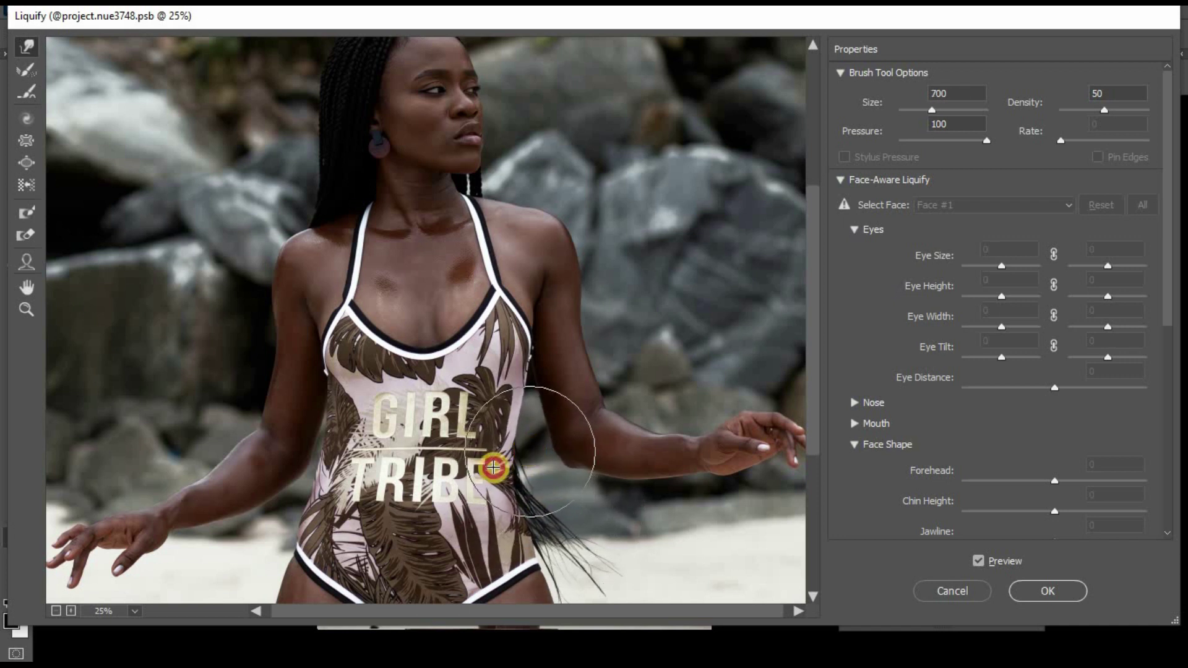
key("bracketleft")
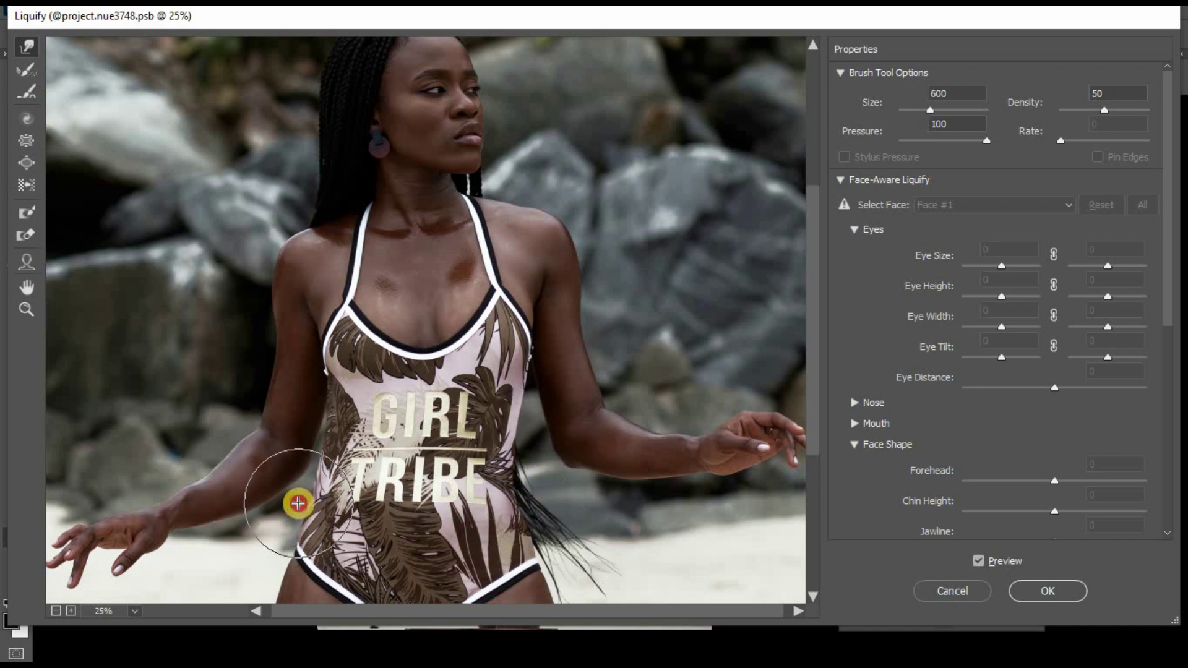
left_click(22, 164)
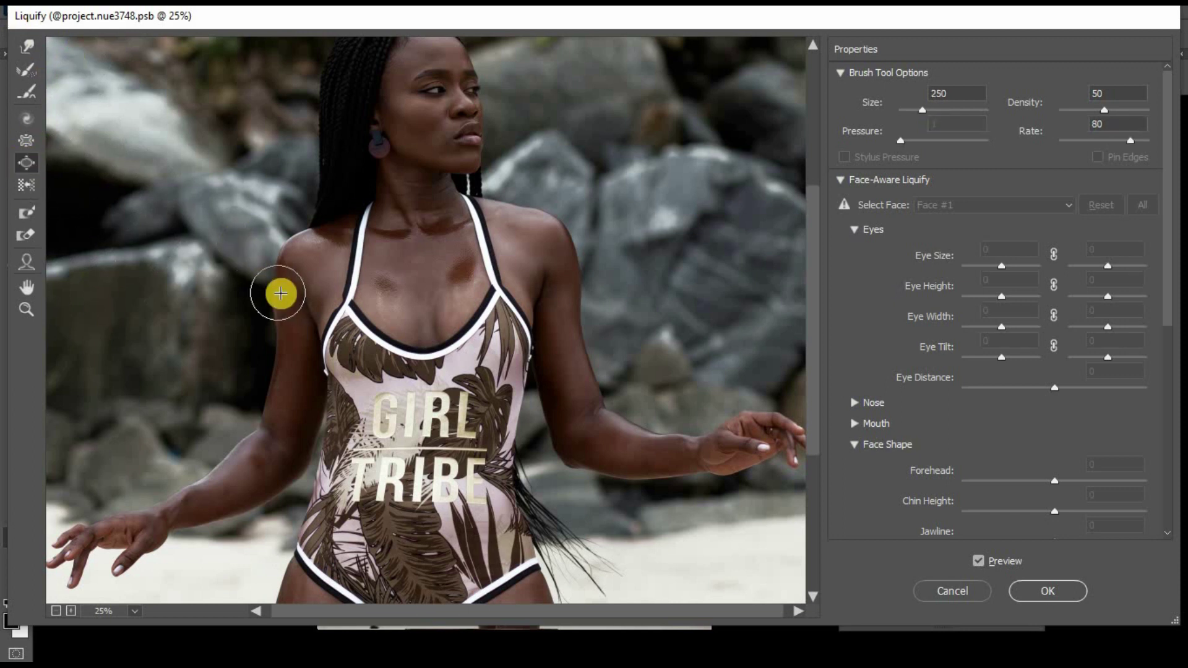
key("bracketright")
key("bracketright")
key("ctrl+minus")
key("ctrl+minus")
key("ctrl+minus")
left_click(371, 331)
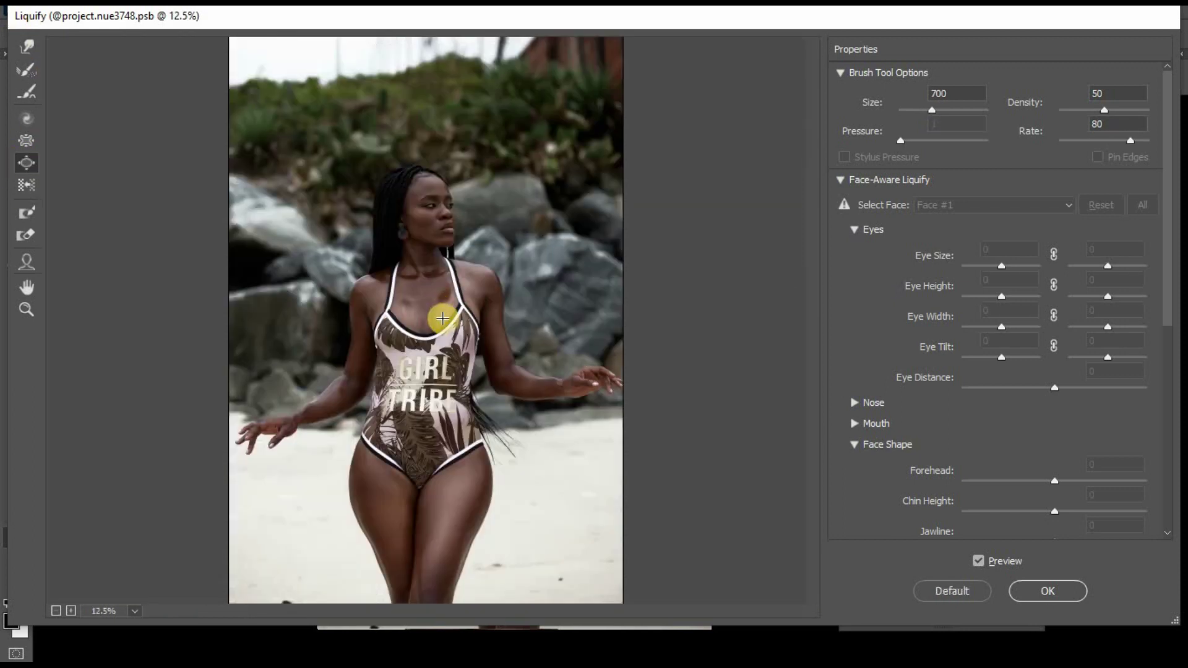
key("bracketleft")
key("bracketleft")
left_click(365, 478)
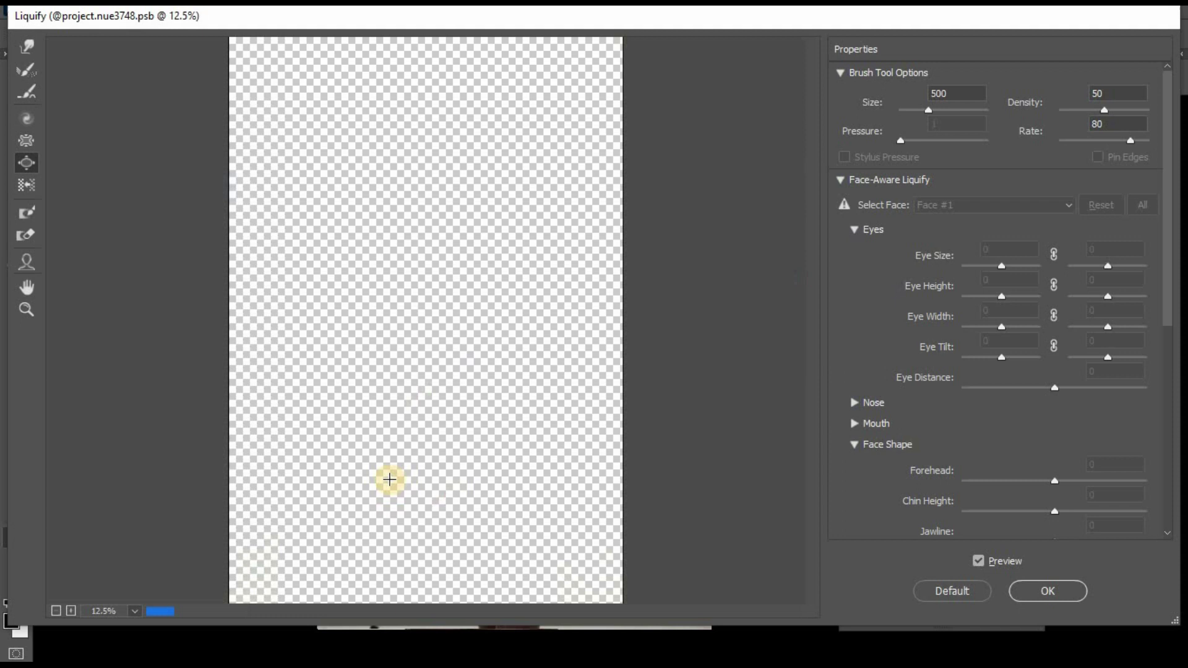
Step: Warp the left side from thigh to waist, bloat the chest, and push both waist edges inward
left_click(27, 46)
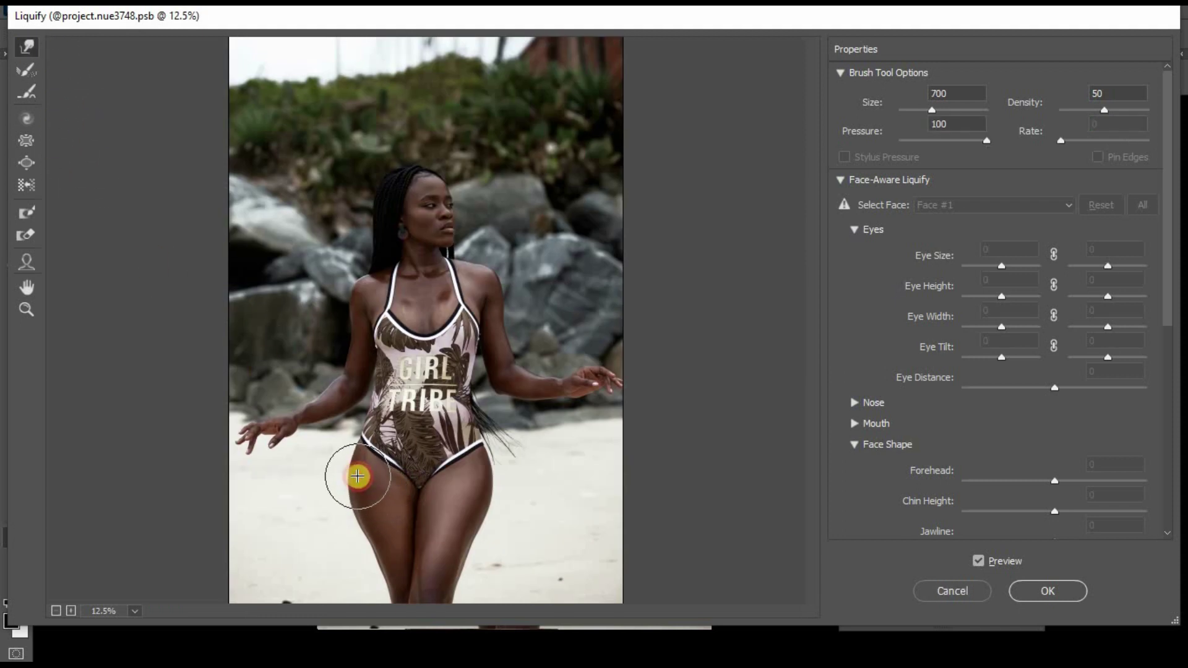
left_click_drag(357, 476, 364, 408)
key("bracketright")
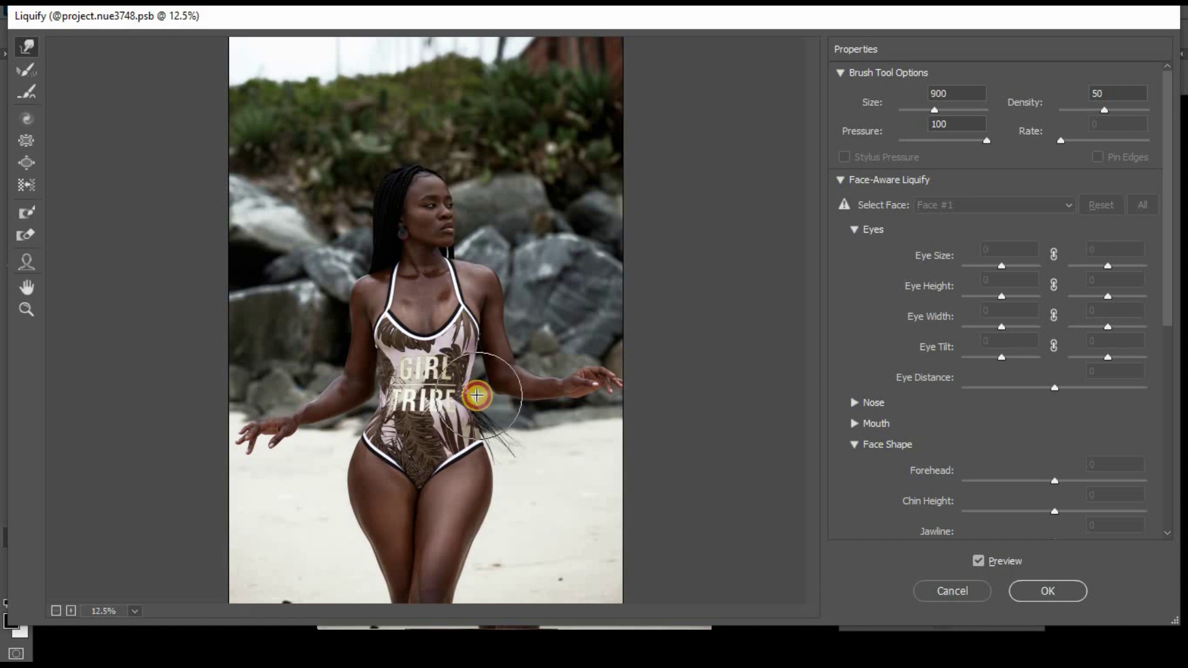
left_click(26, 162)
left_click(381, 345)
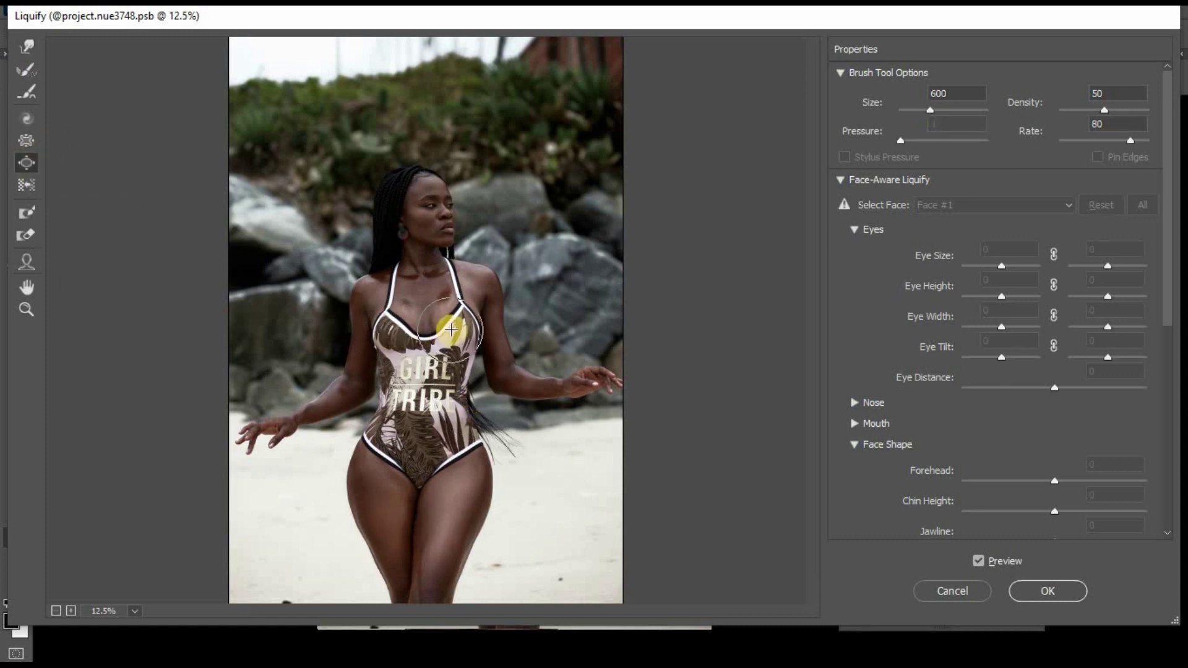
left_click(26, 46)
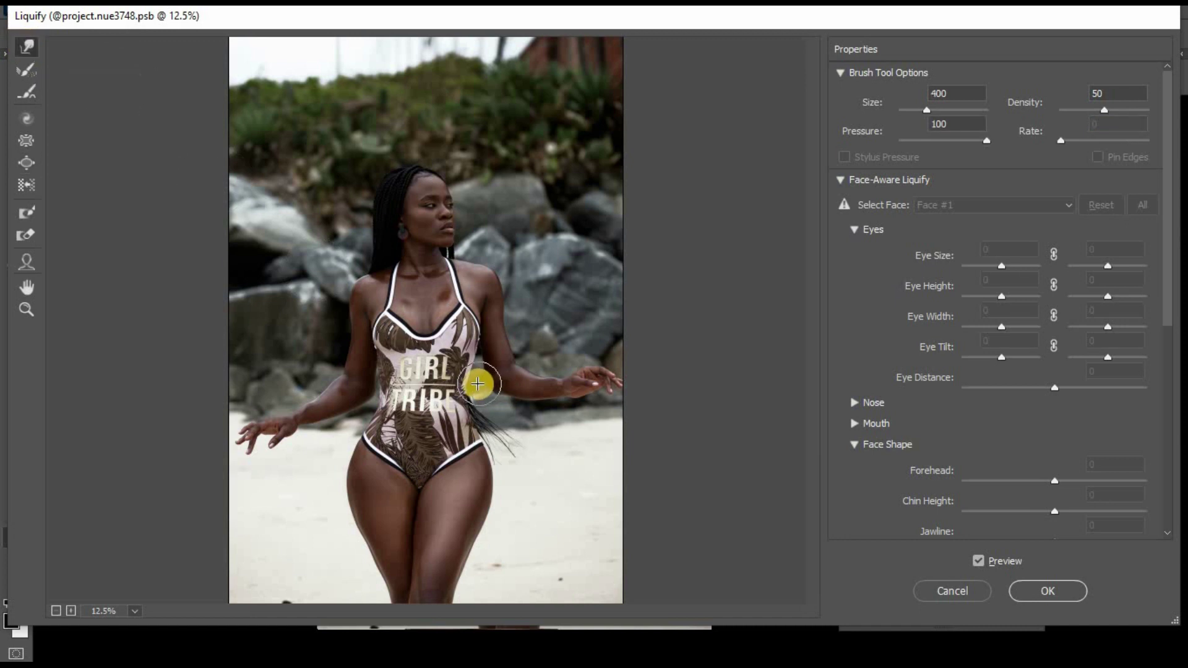
left_click_drag(481, 369, 488, 429)
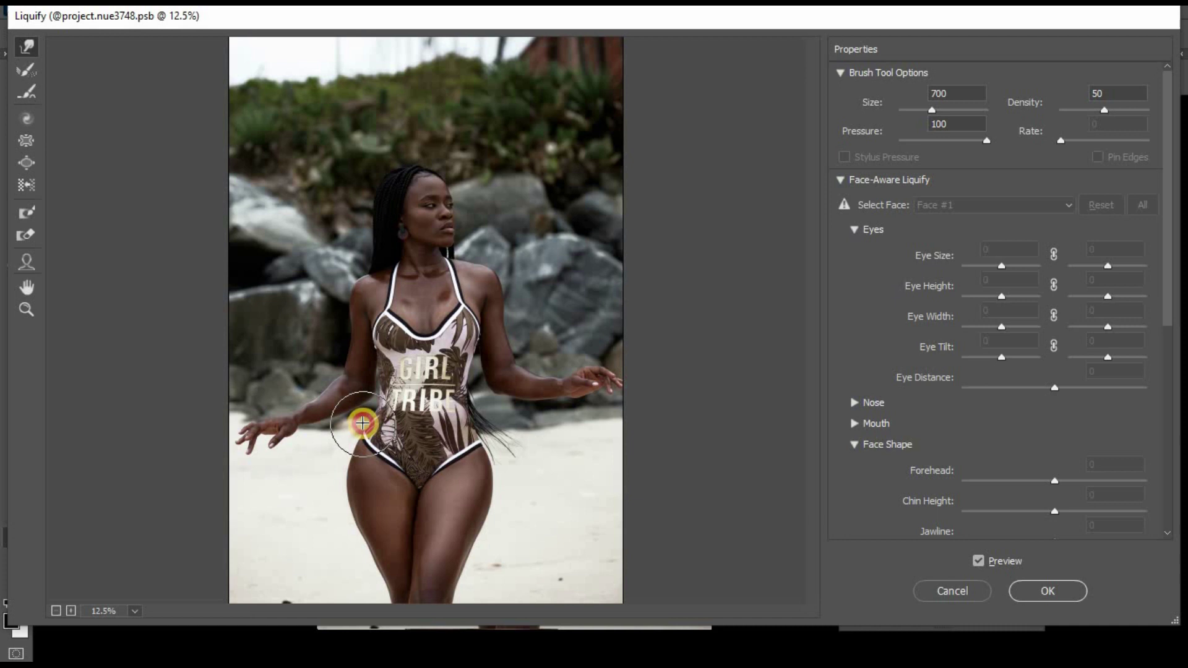
left_click_drag(363, 424, 371, 417)
Step: Pucker both sides of the waist inward and compare the result with the original
key("s")
key("ctrl+plus")
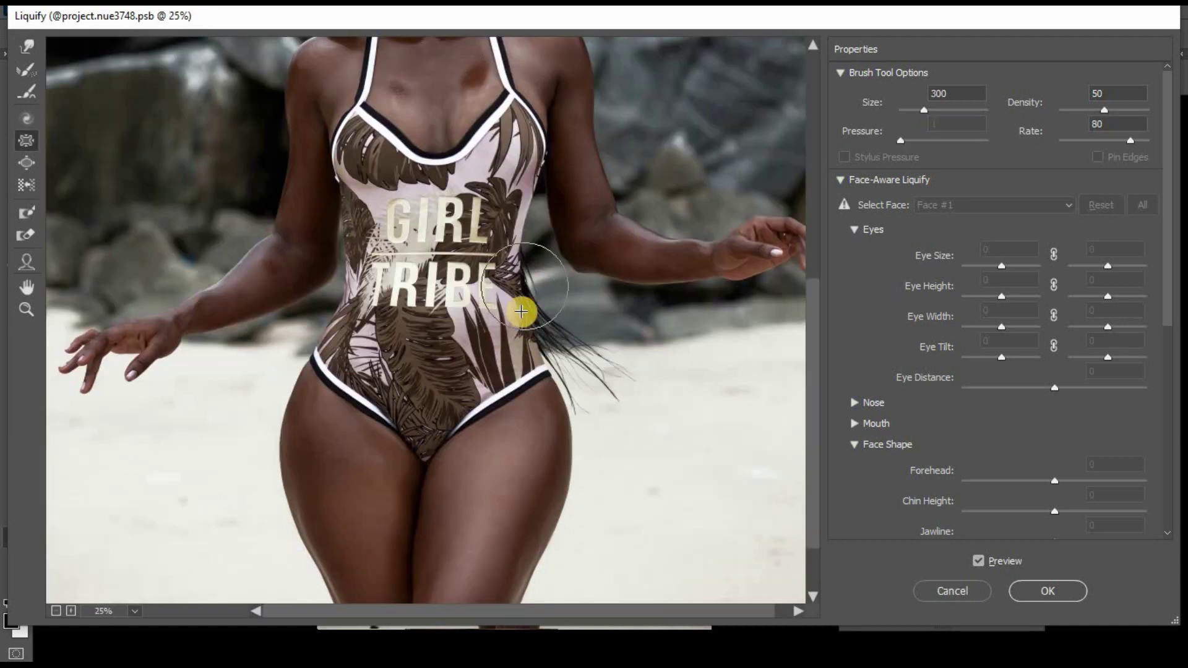
left_click_drag(522, 310, 525, 234)
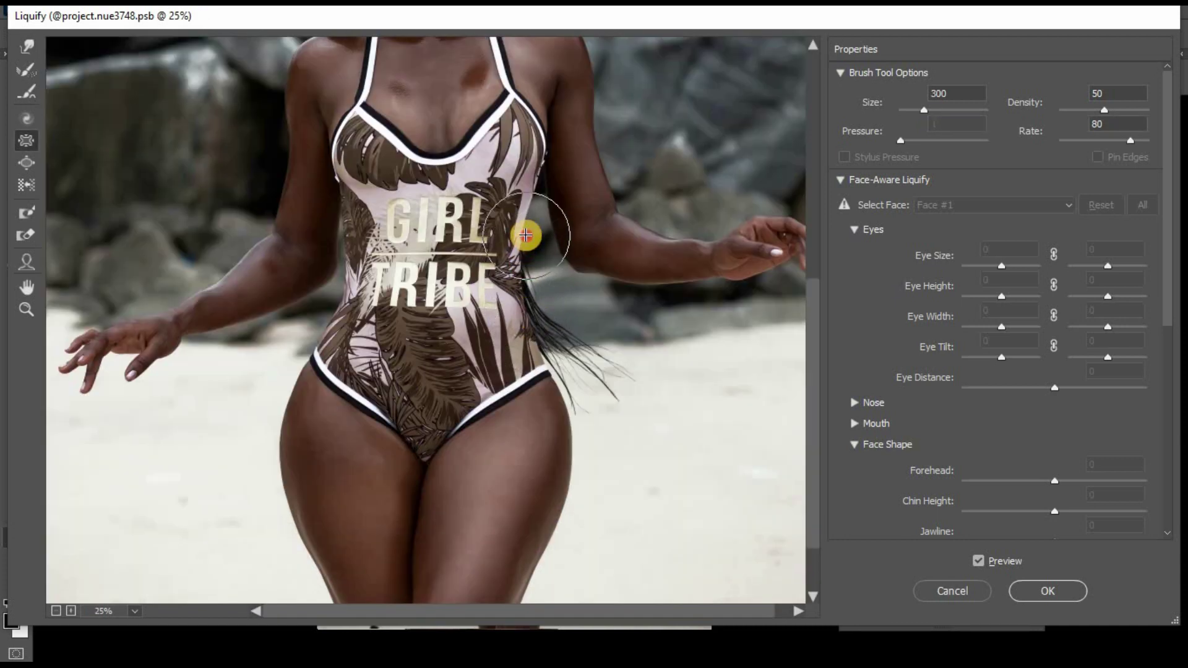
left_click_drag(297, 331, 291, 363)
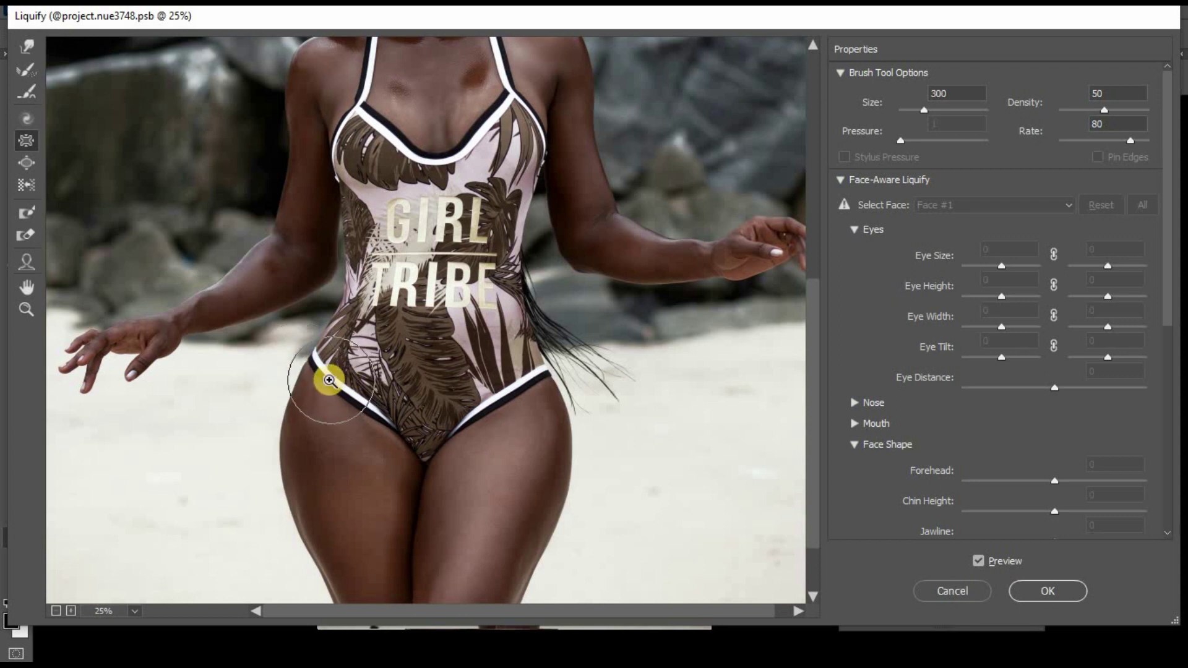
key("ctrl+minus")
key("z")
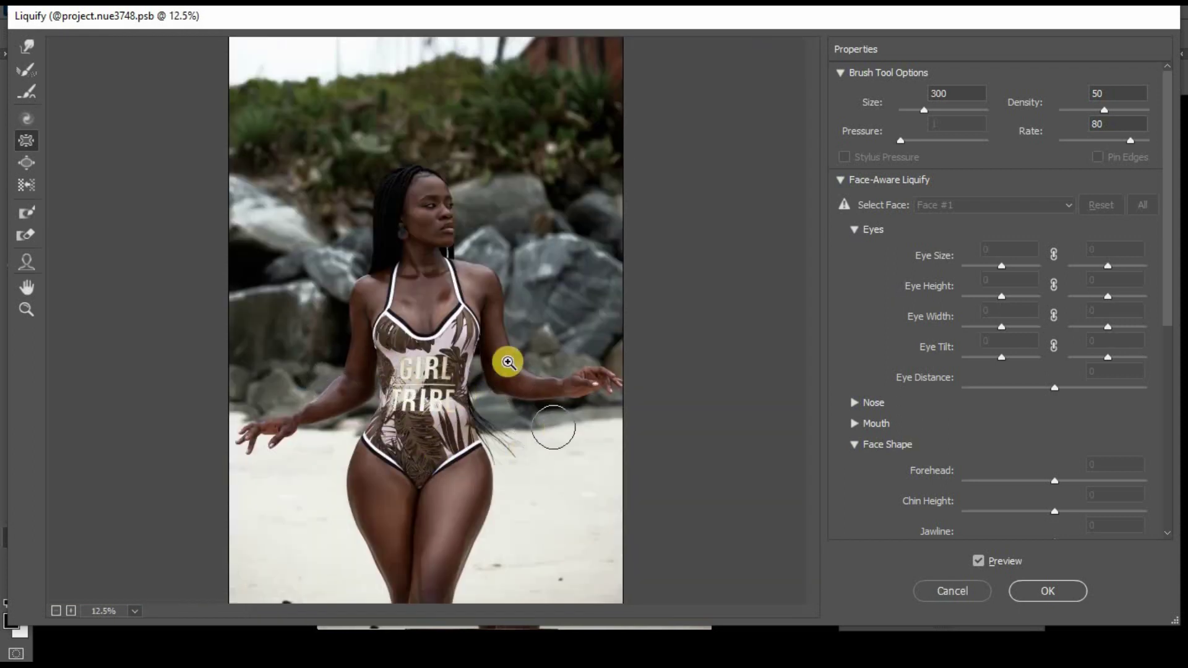
left_click(979, 561)
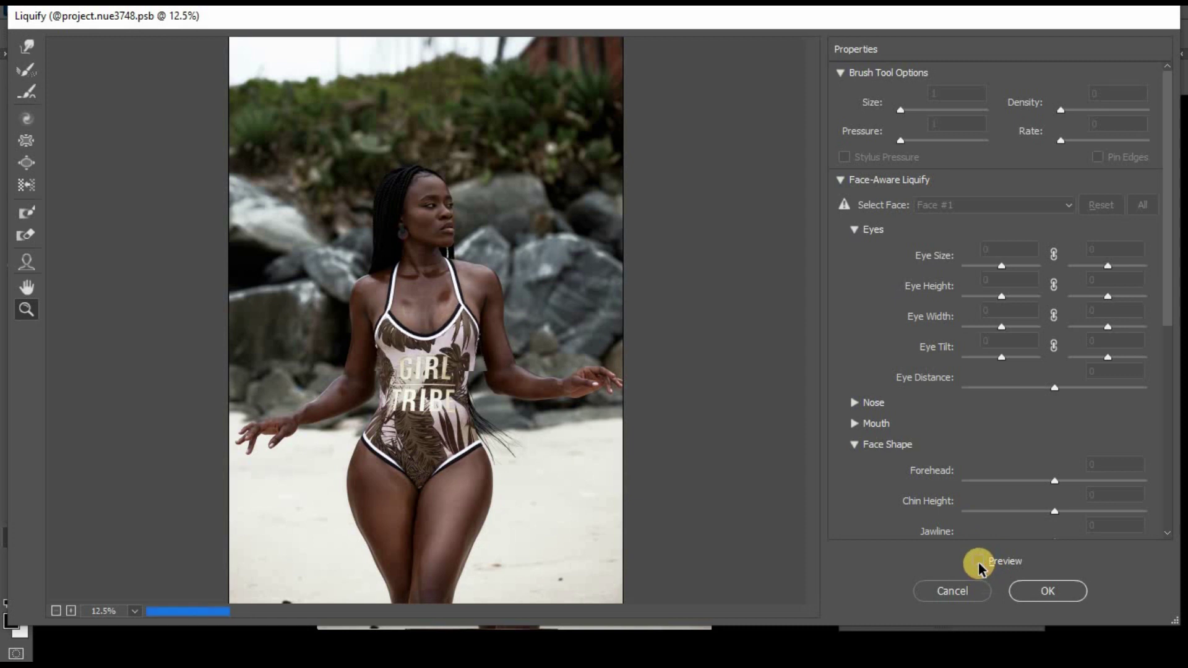
left_click(979, 561)
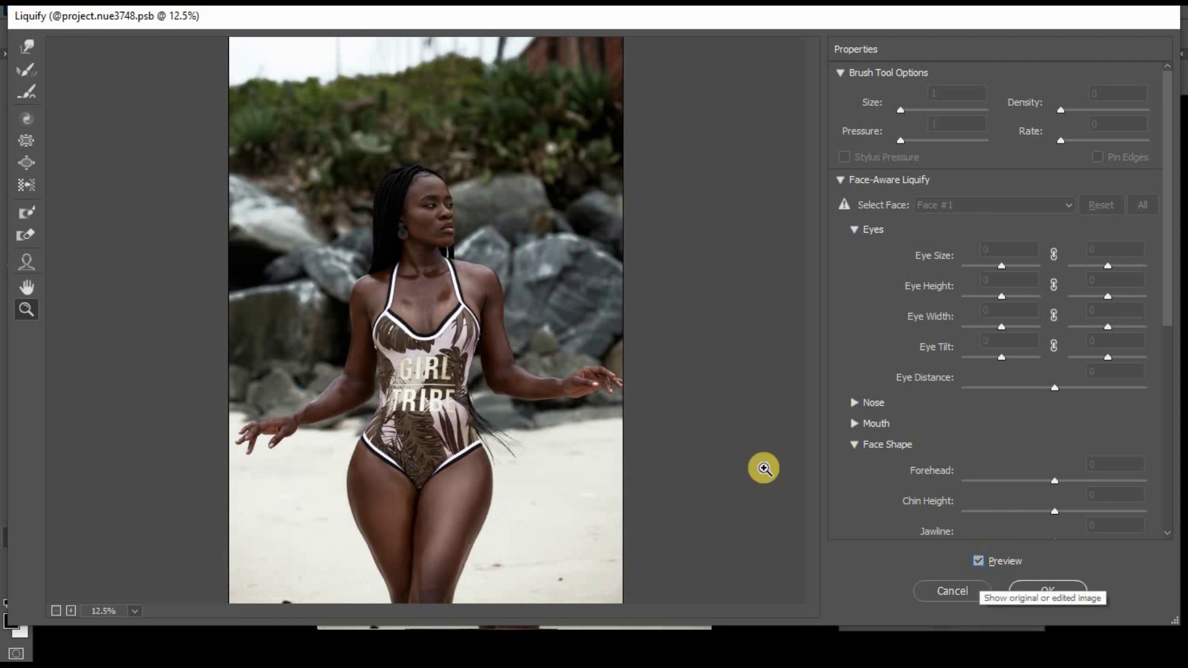
left_click(640, 377, "alt")
left_click(488, 274)
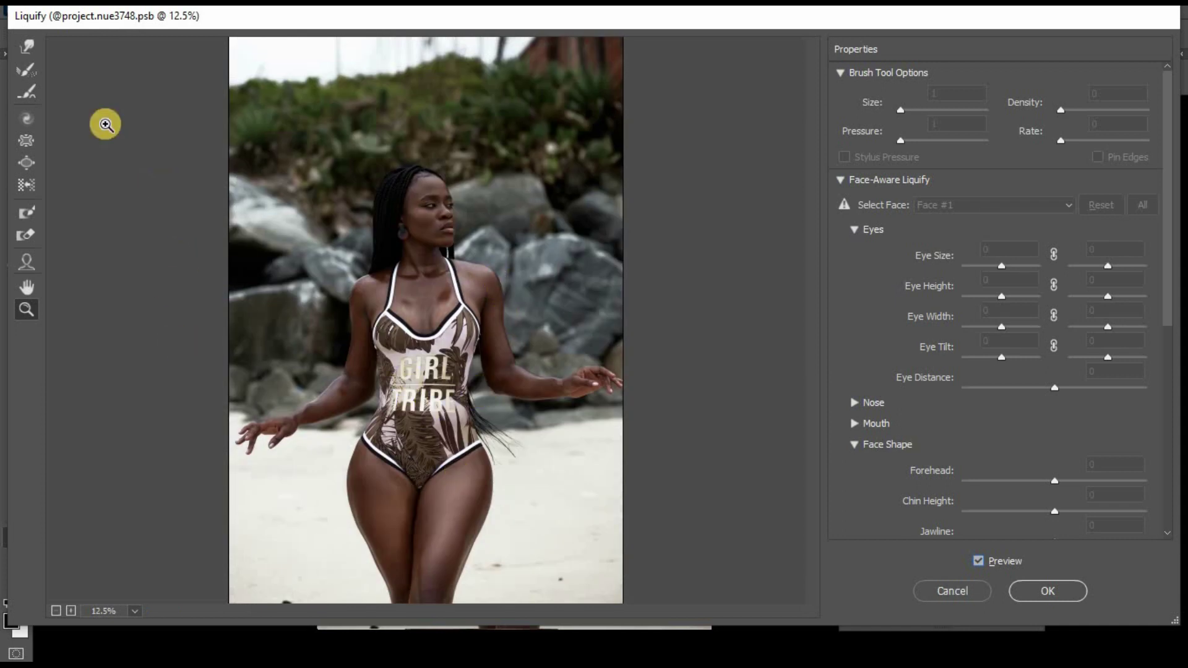
Step: Push the left hip outward, check the preview, and apply the Liquify result
left_click(26, 70)
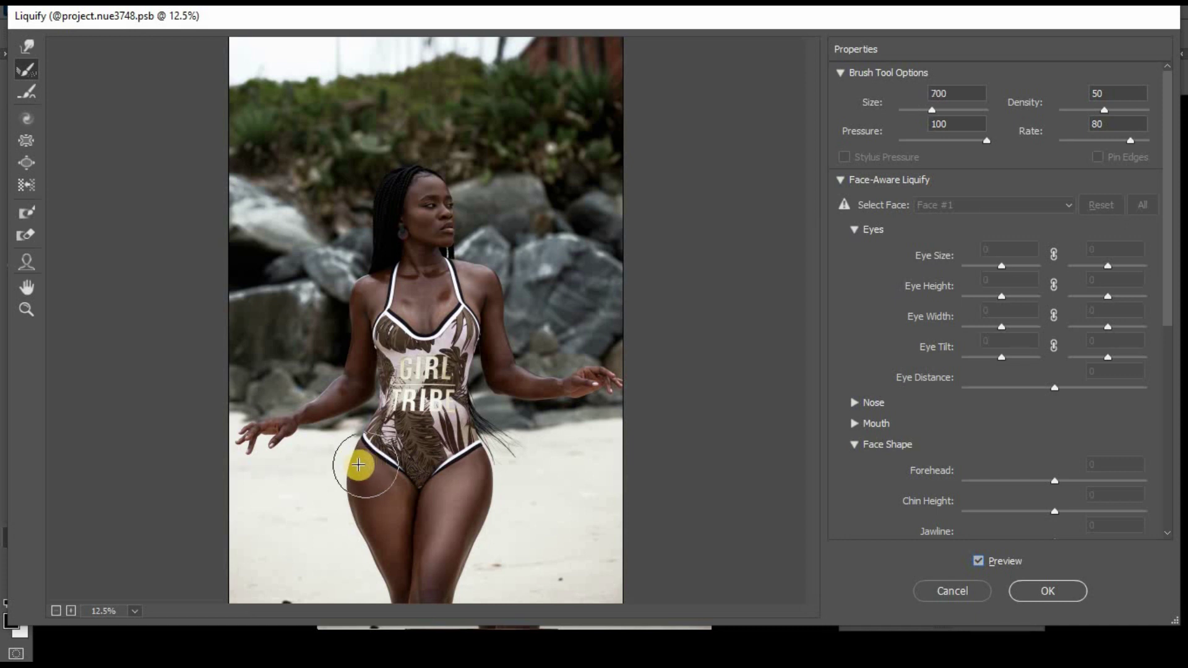
left_click_drag(357, 464, 369, 473)
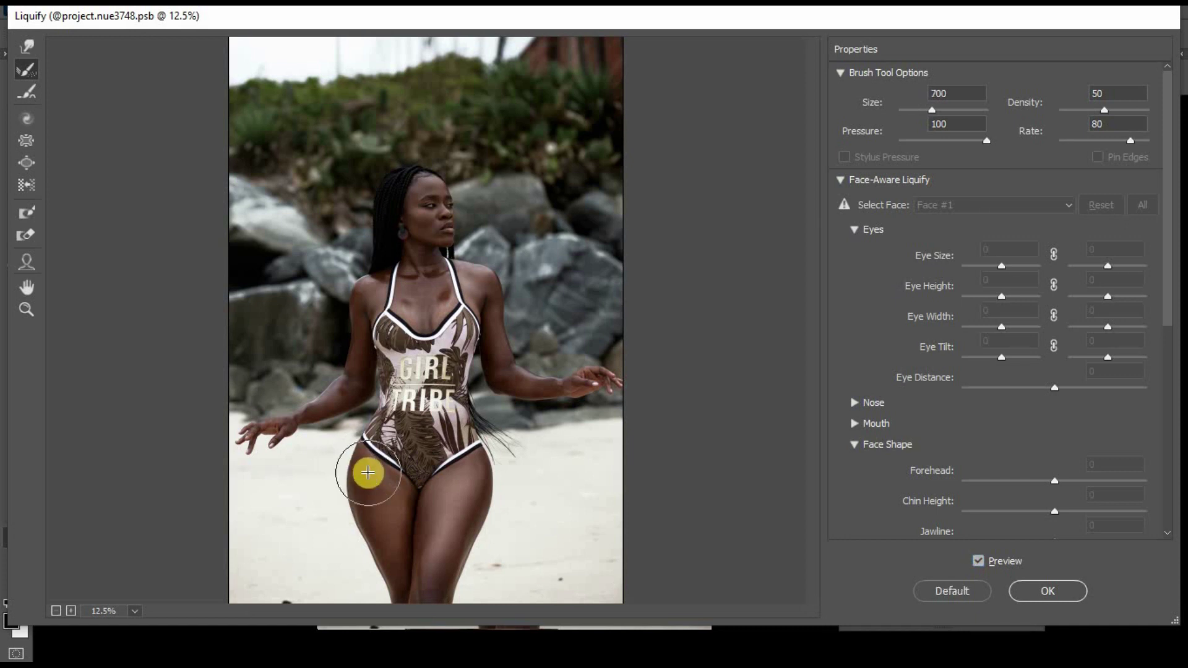
key("r")
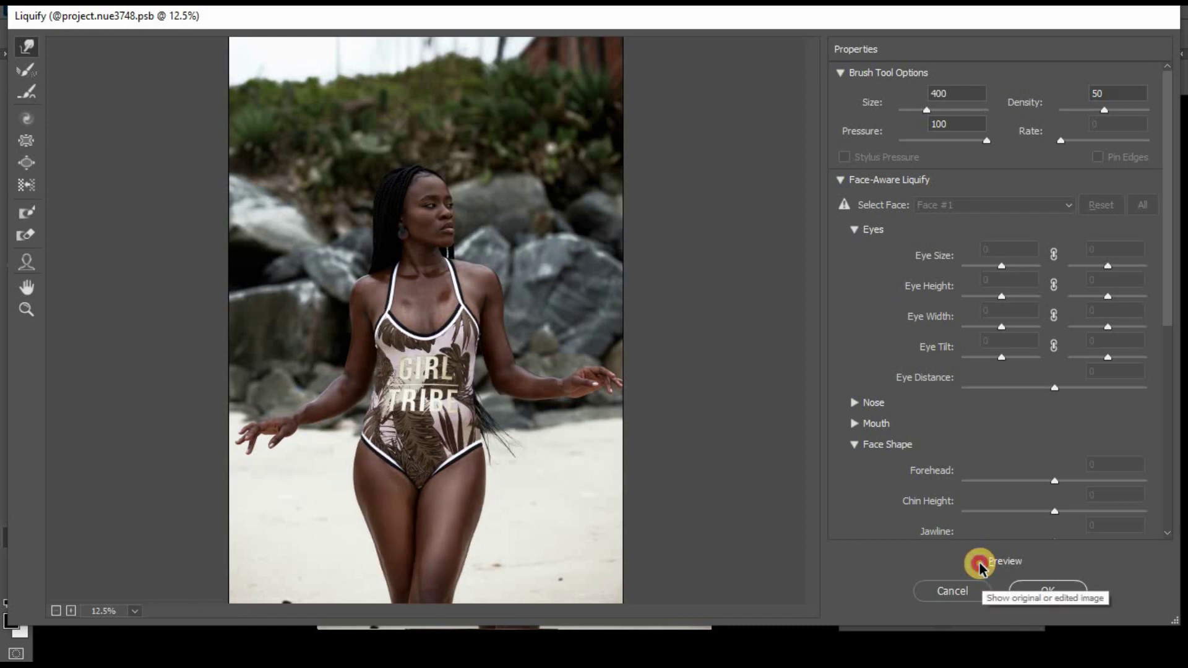
left_click(980, 564)
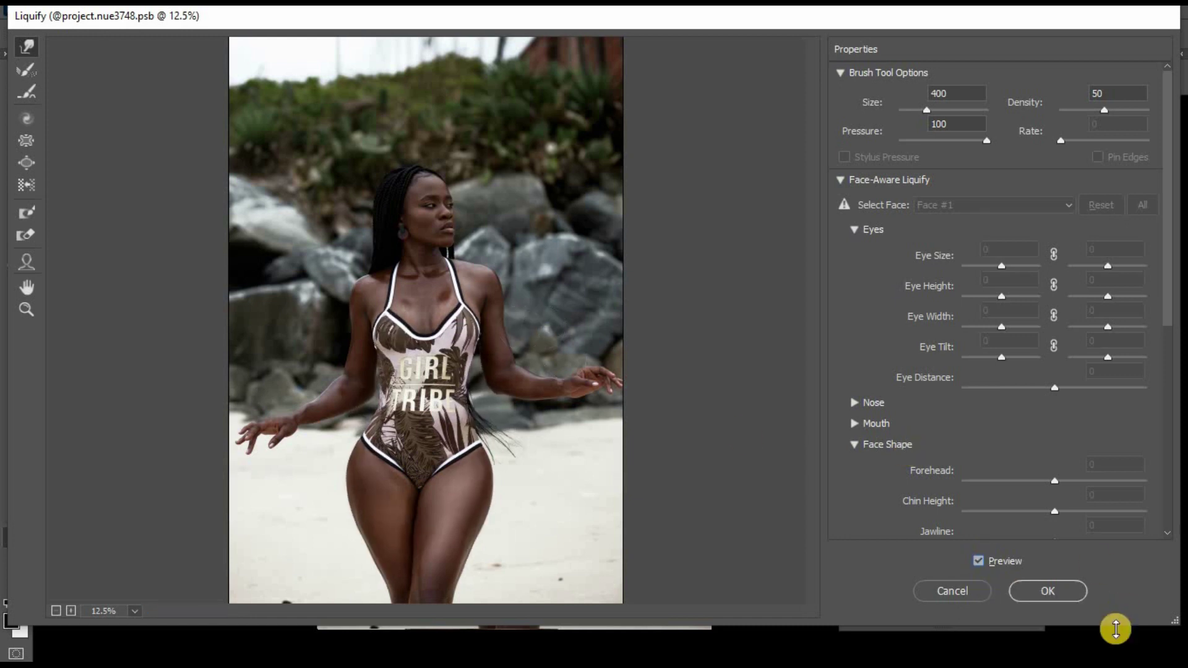
left_click(1055, 597)
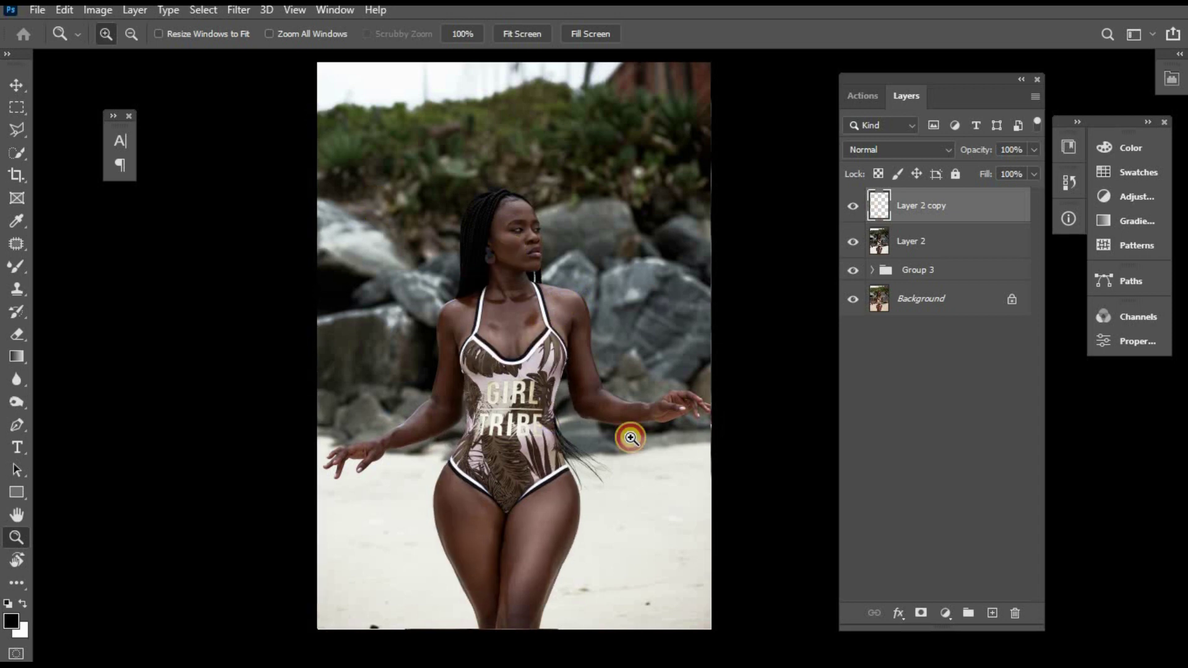
Step: Inspect the chest and swimsuit print up close, fit the photo, and hide Layer 2 copy to compare
left_click(577, 433)
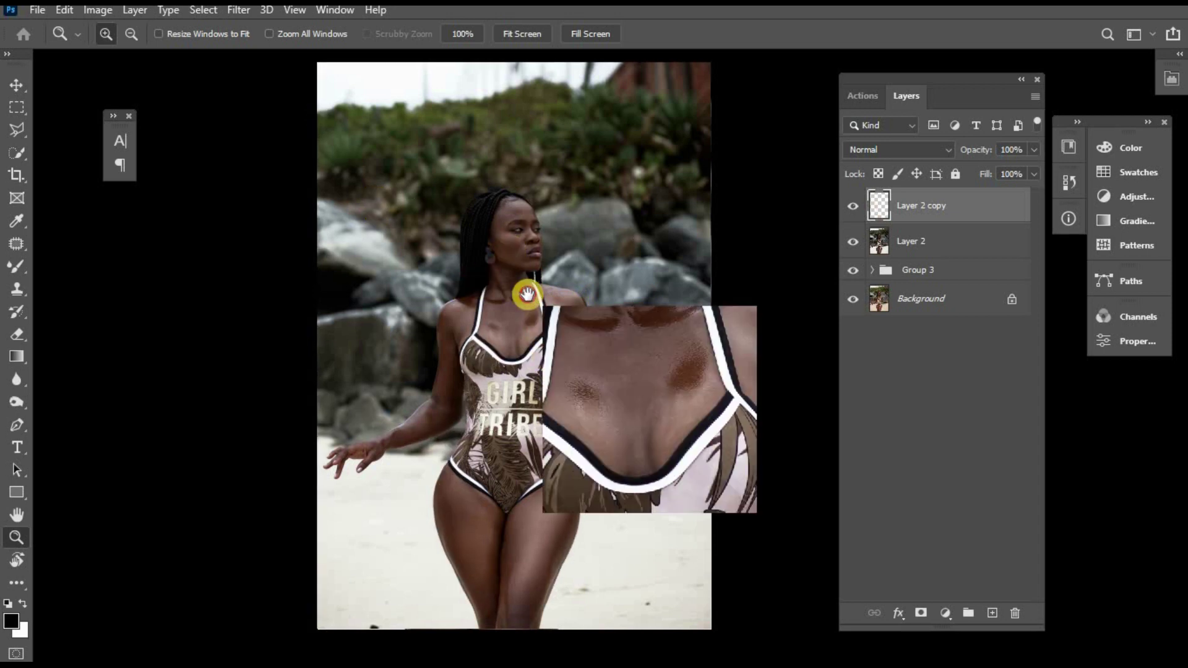
key("g")
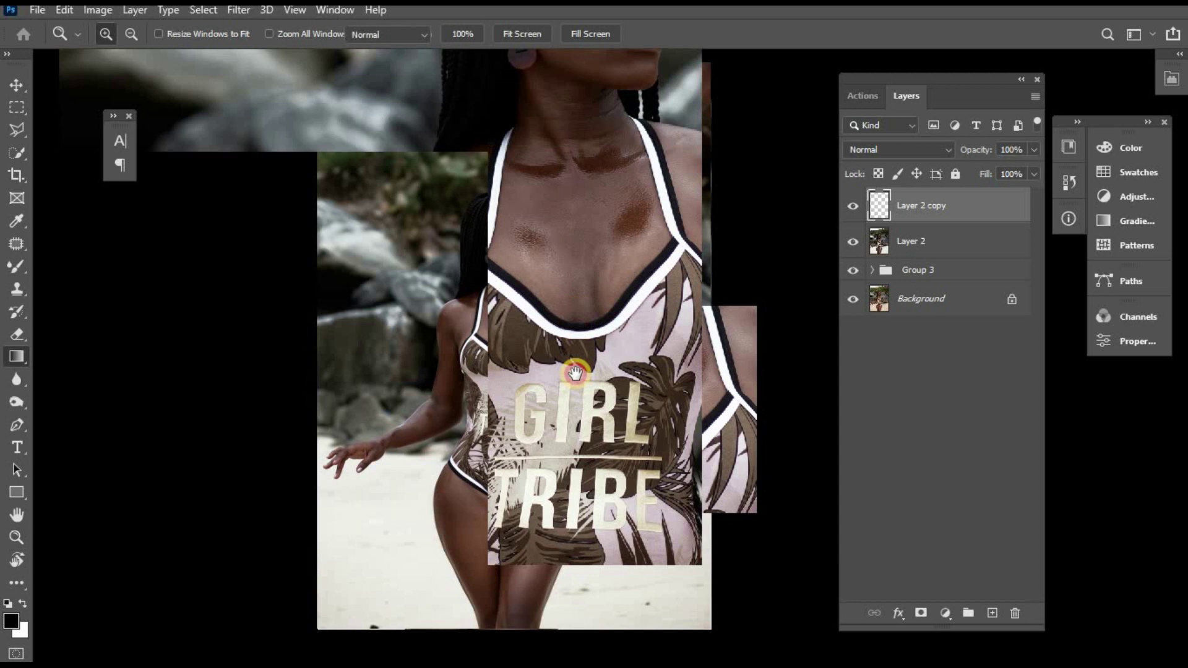
key("ctrl+0")
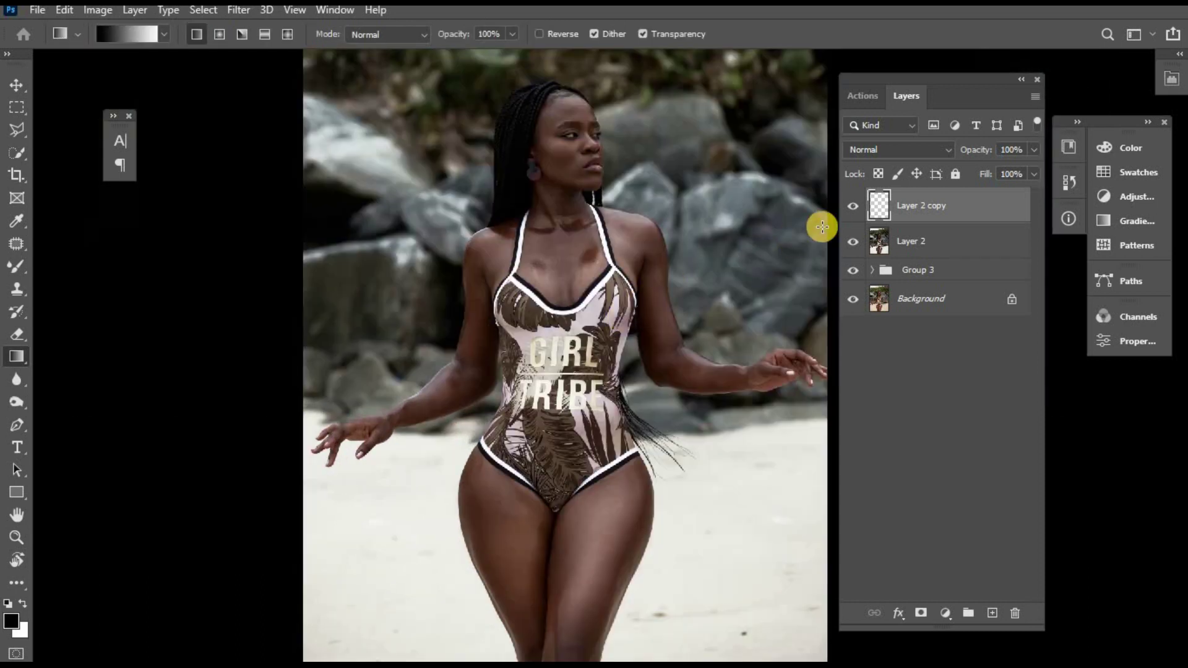
left_click(852, 207)
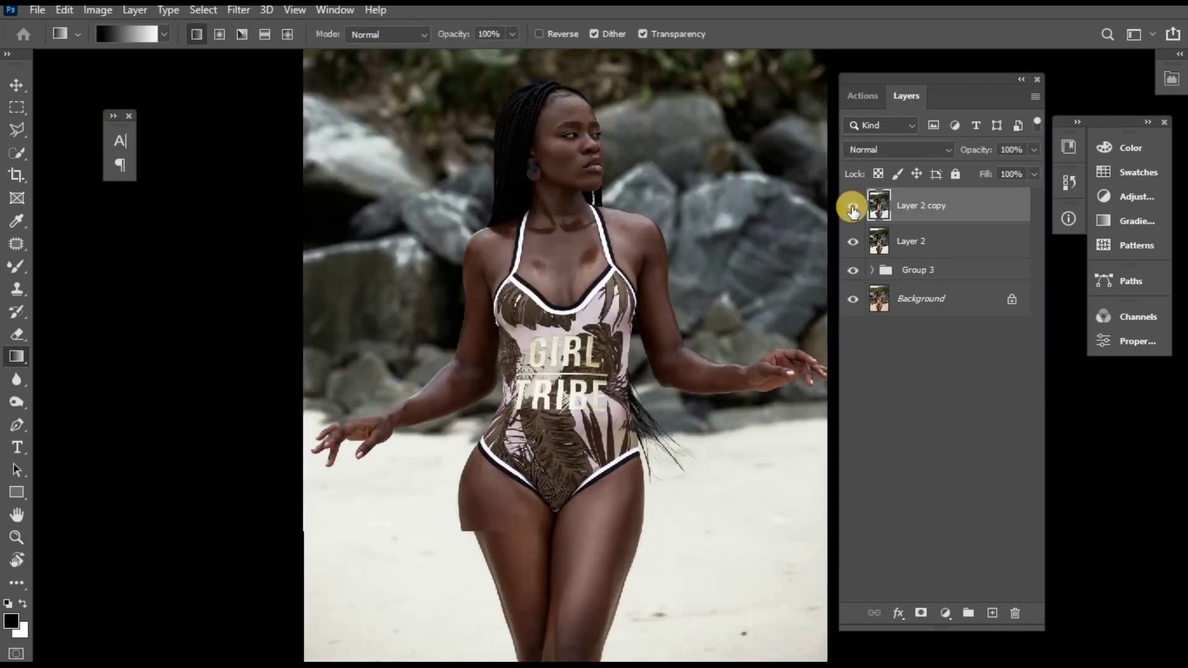
Step: Patch two dark specks in the sand below the legs with clean sand
key("z")
left_click_drag(624, 450, 588, 387)
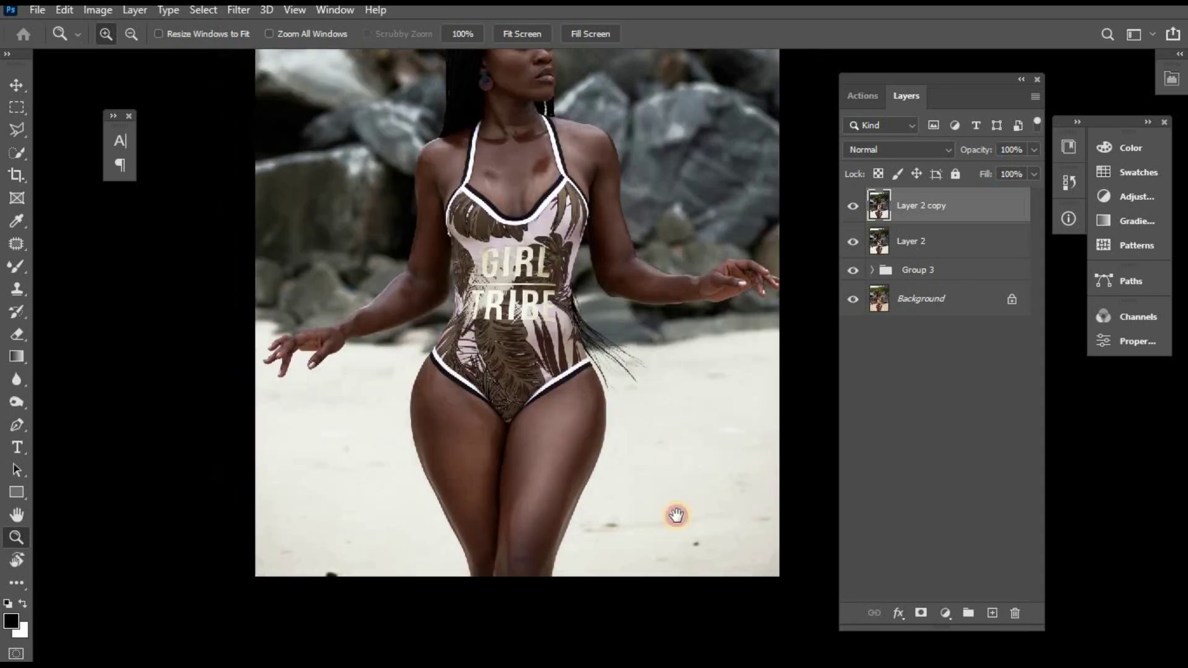
key("g")
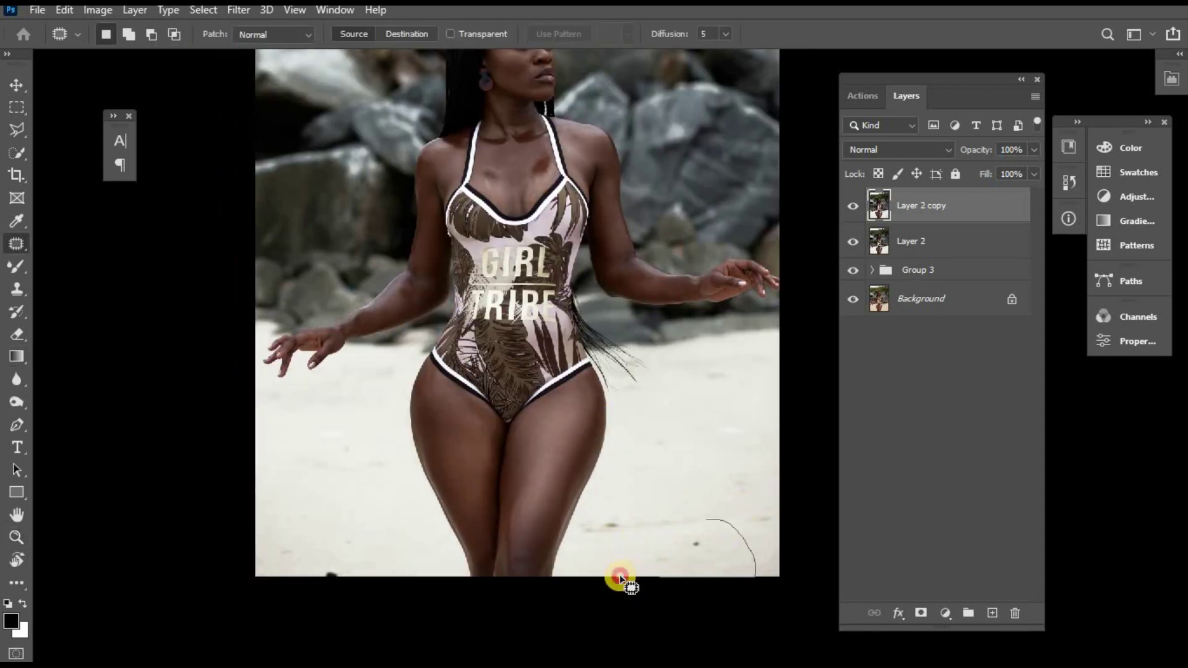
left_click(730, 446)
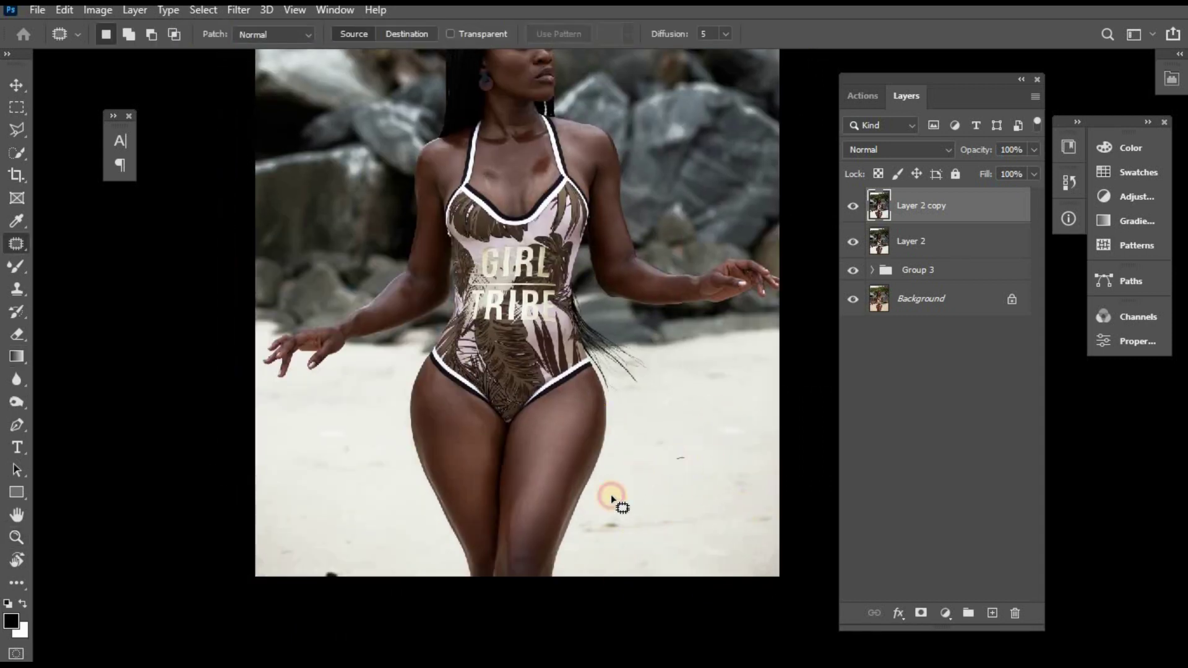
left_click_drag(641, 511, 710, 410)
key("ctrl+d")
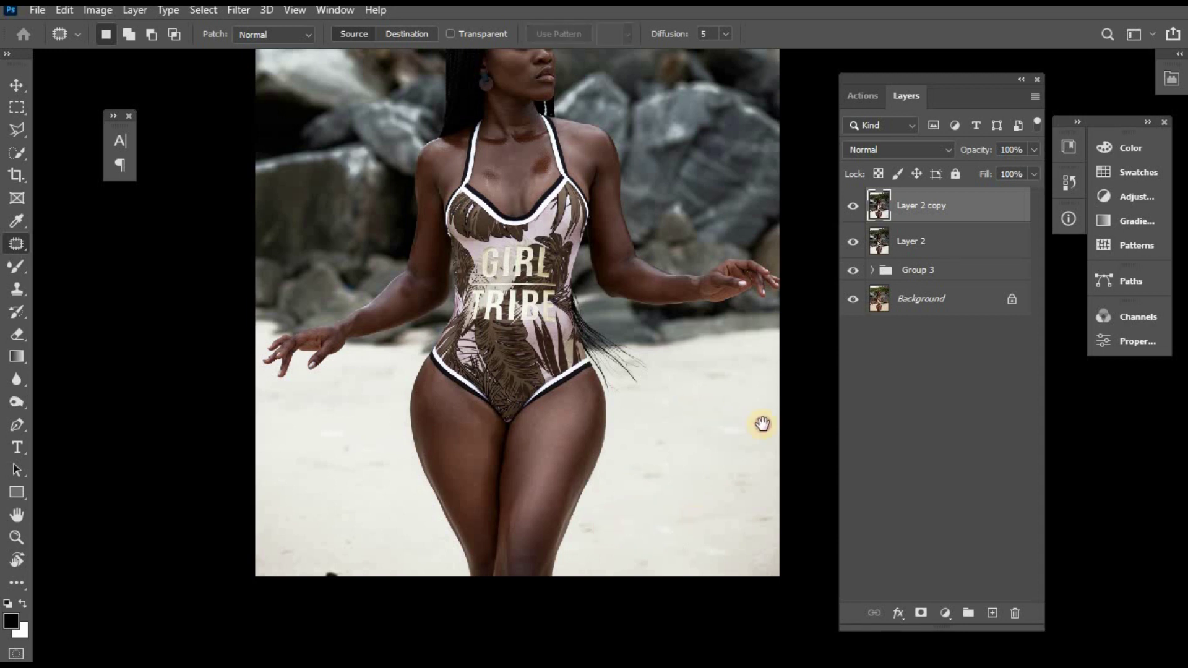
scroll(618, 402, "down", 3)
scroll(618, 402, "left", 5)
mouse_move(467, 347)
left_mouse_down()
mouse_move(470, 396)
mouse_move(530, 512)
mouse_move(408, 470)
mouse_move(457, 371)
left_mouse_up()
left_click(379, 328)
Step: Patch the dirty sand spots on the right side, then zoom out to the whole photo
left_click(615, 456)
scroll(544, 454, "right", 5)
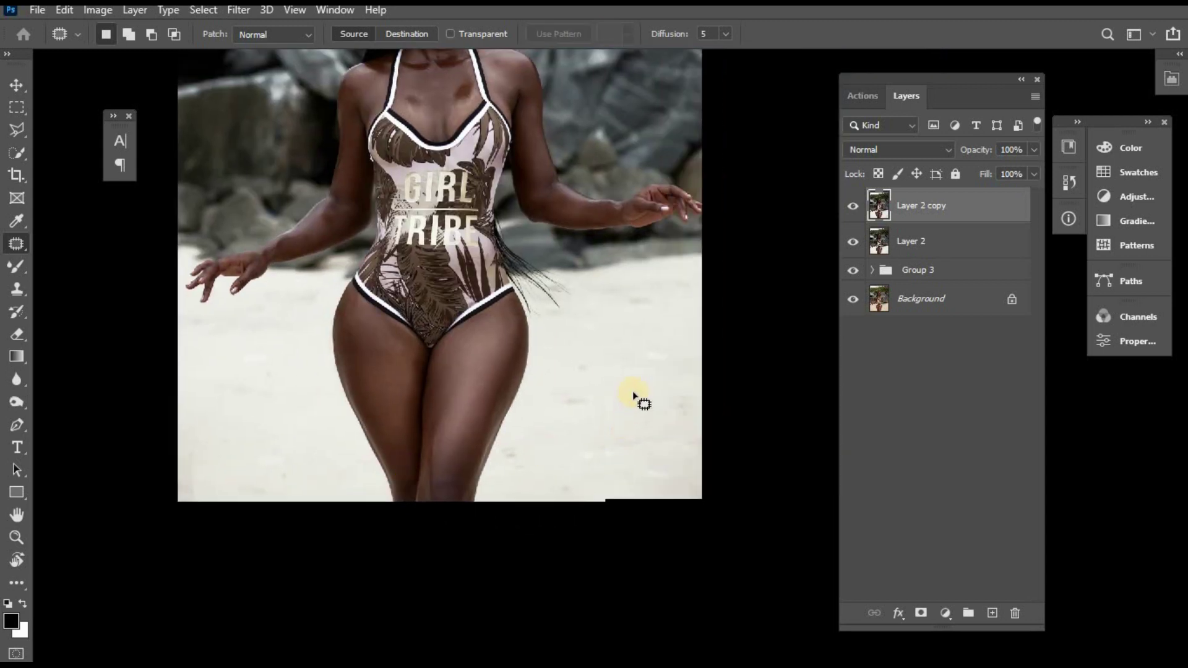
left_click_drag(634, 394, 536, 427)
left_click_drag(613, 391, 619, 390)
left_click(644, 334)
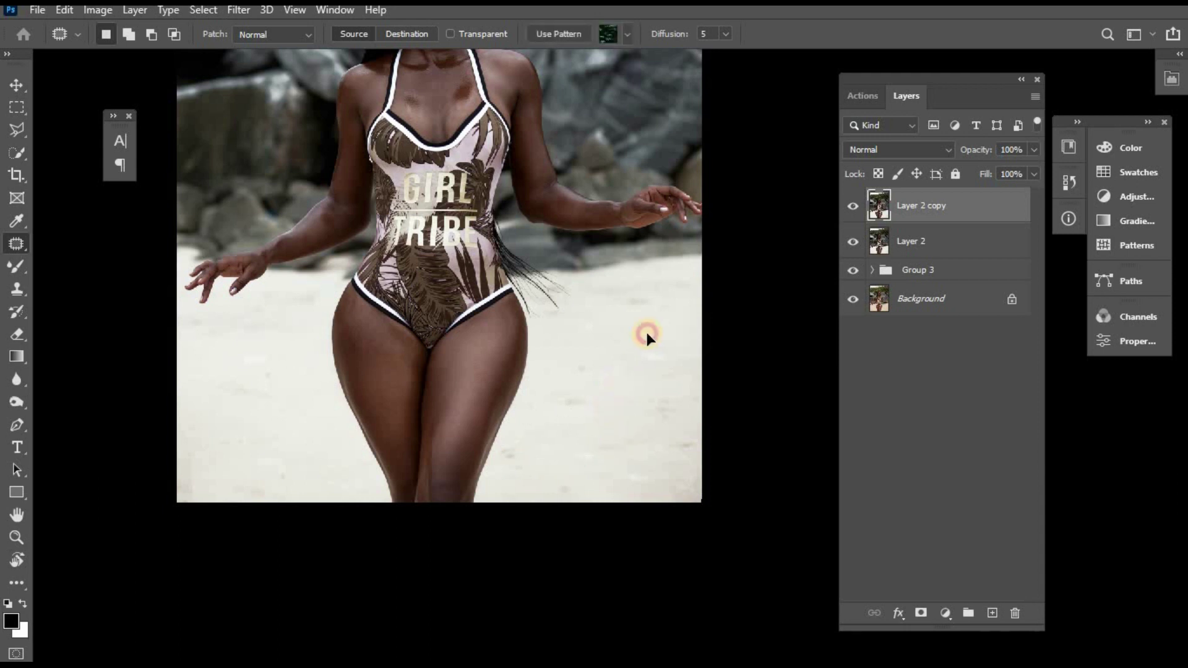
left_click_drag(628, 473, 644, 321)
left_click(718, 392)
key("z")
left_click(671, 394, "alt")
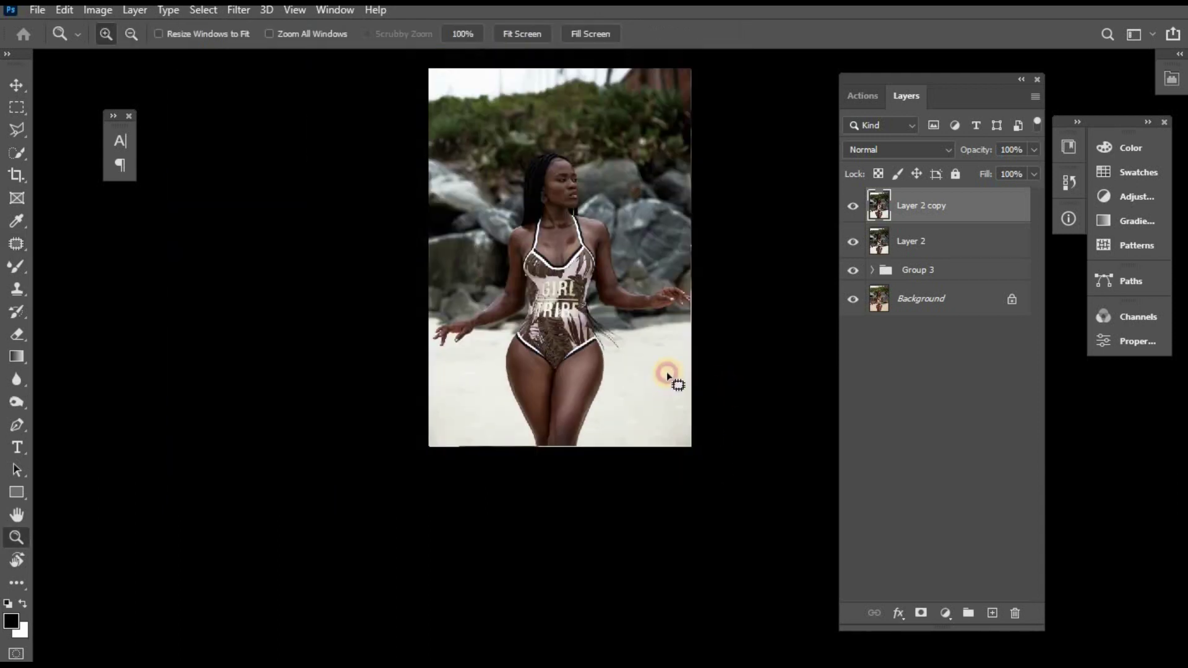
Step: Add a Selective Color adjustment with the Whites' Black set to -43%, selecting Layer 2 copy too
key("j")
left_click(943, 614)
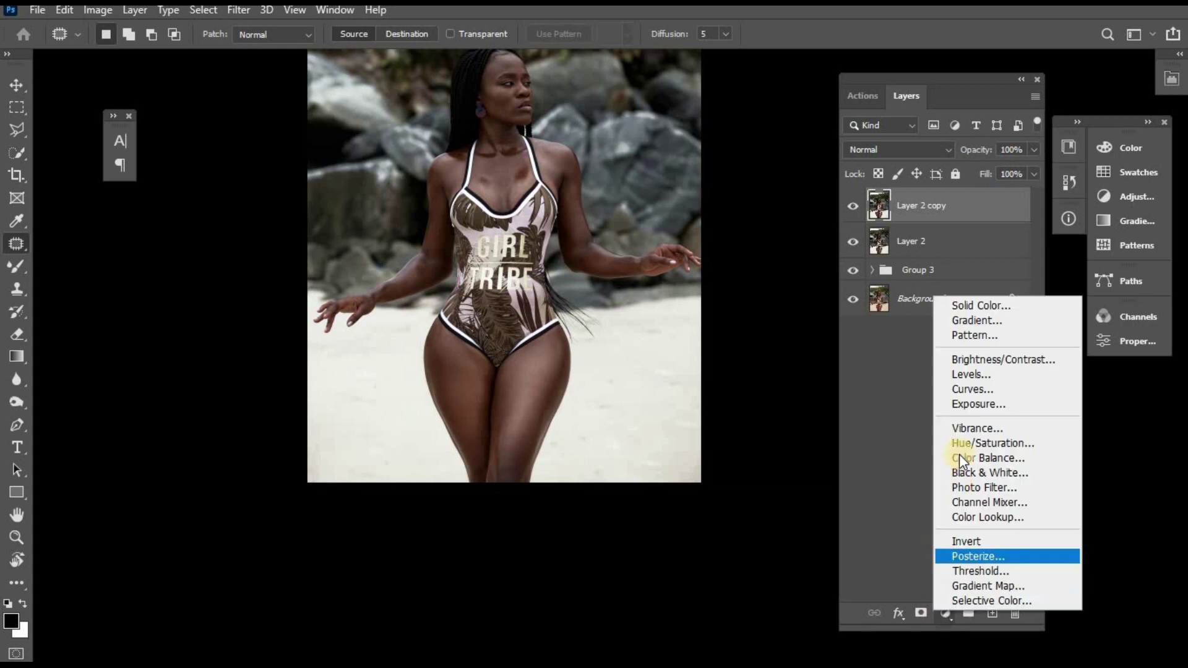
left_click(957, 540)
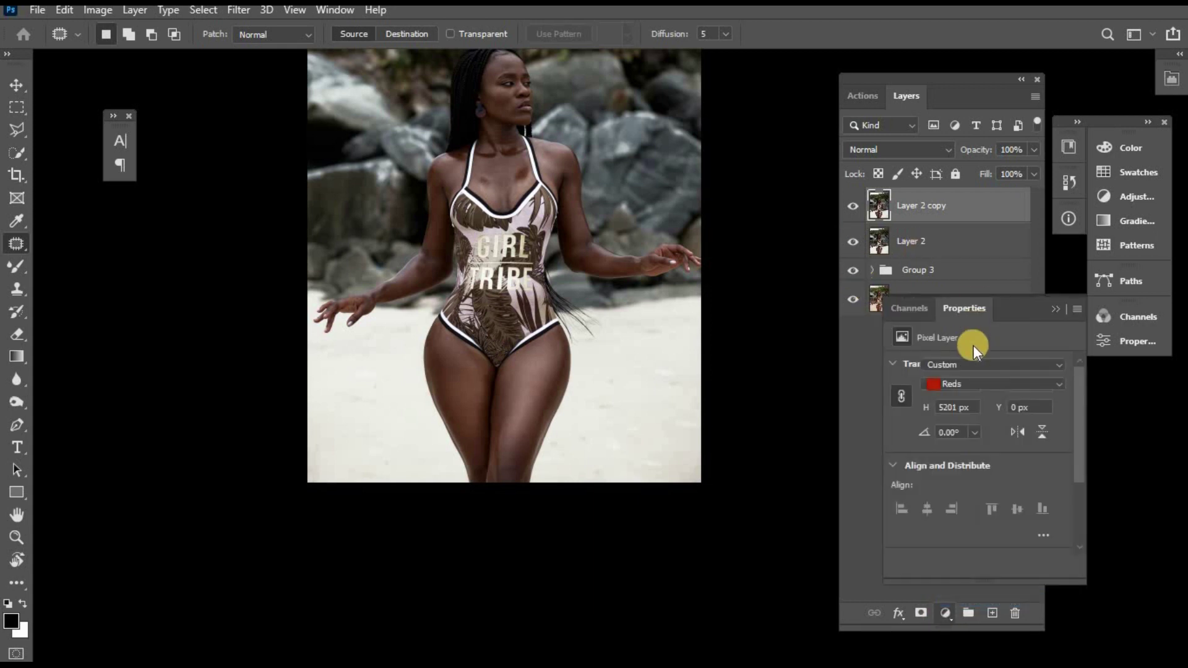
left_click(965, 384)
left_click(958, 481)
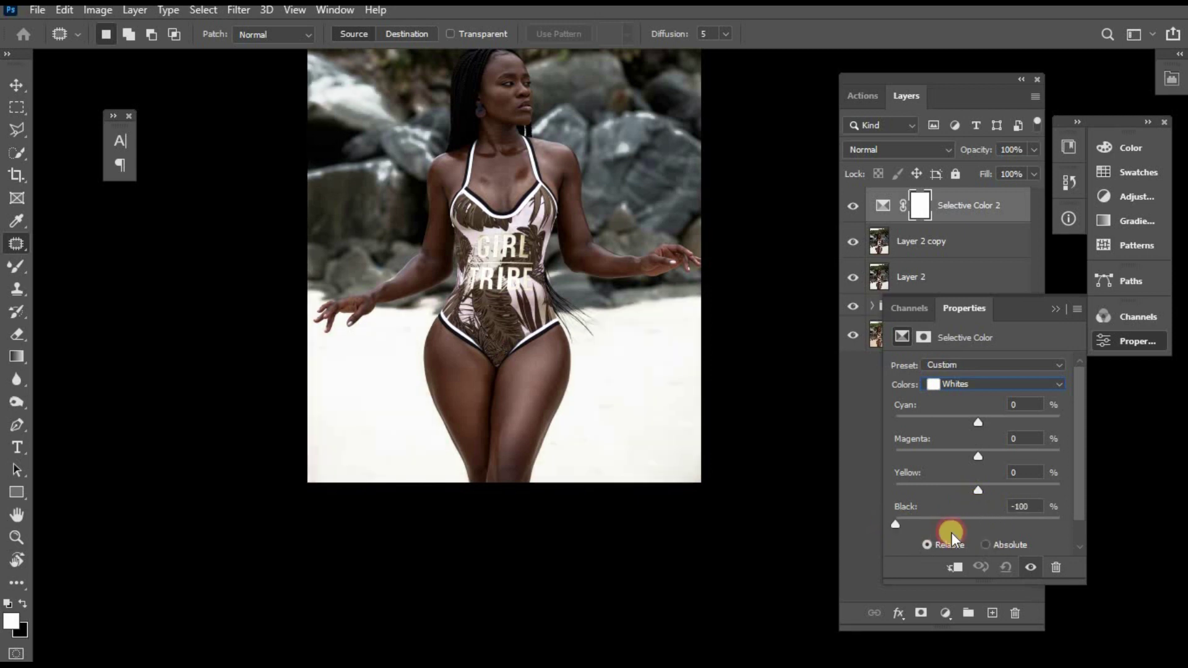
mouse_move(944, 533)
left_mouse_down()
mouse_move(931, 532)
mouse_move(942, 532)
left_mouse_up()
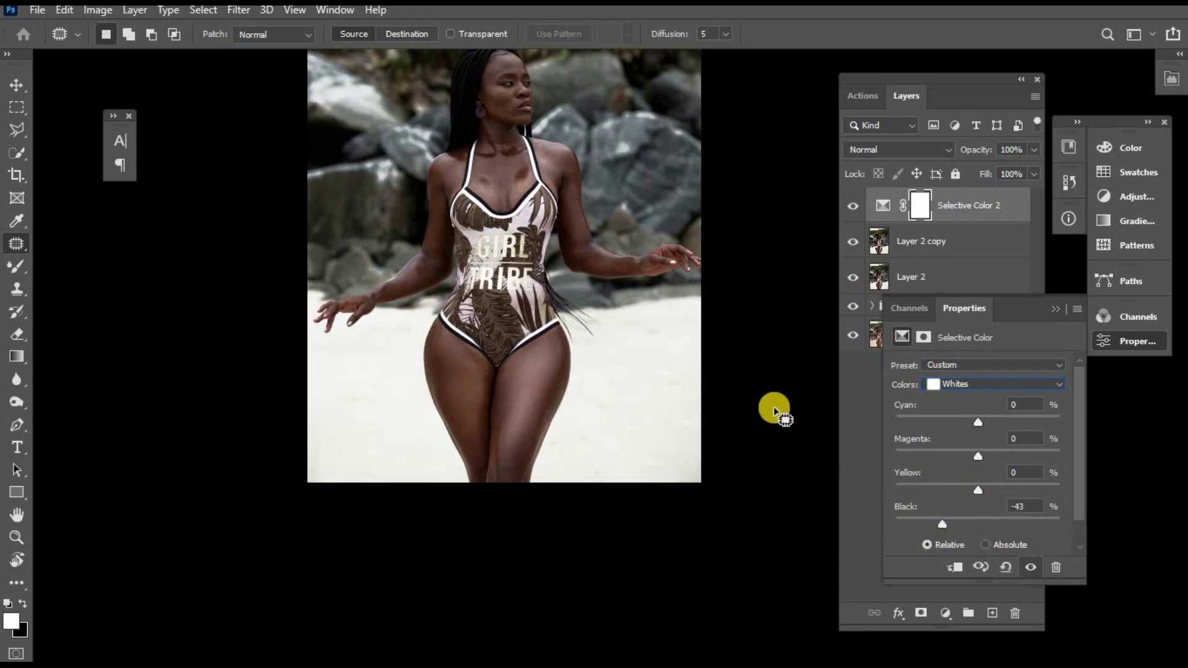
left_click(1053, 308)
Step: Group Selective Color 2 and Layer 2 copy into Group 4, toggling its visibility for before-and-after
key("z")
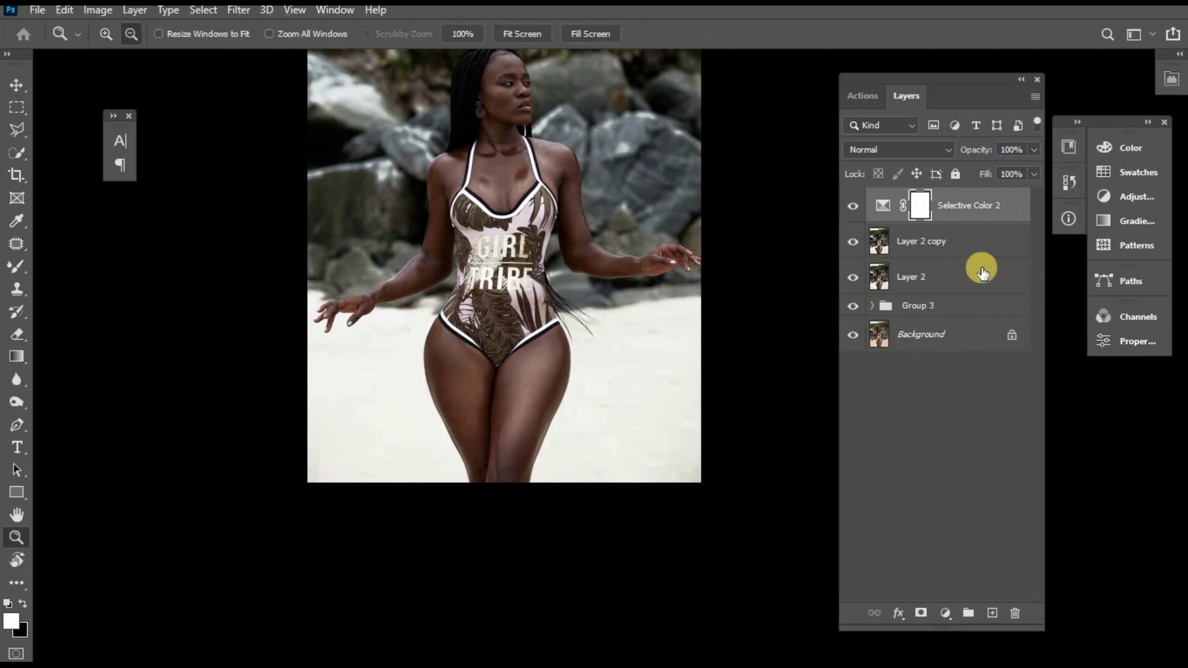
key("d")
key("ctrl+g")
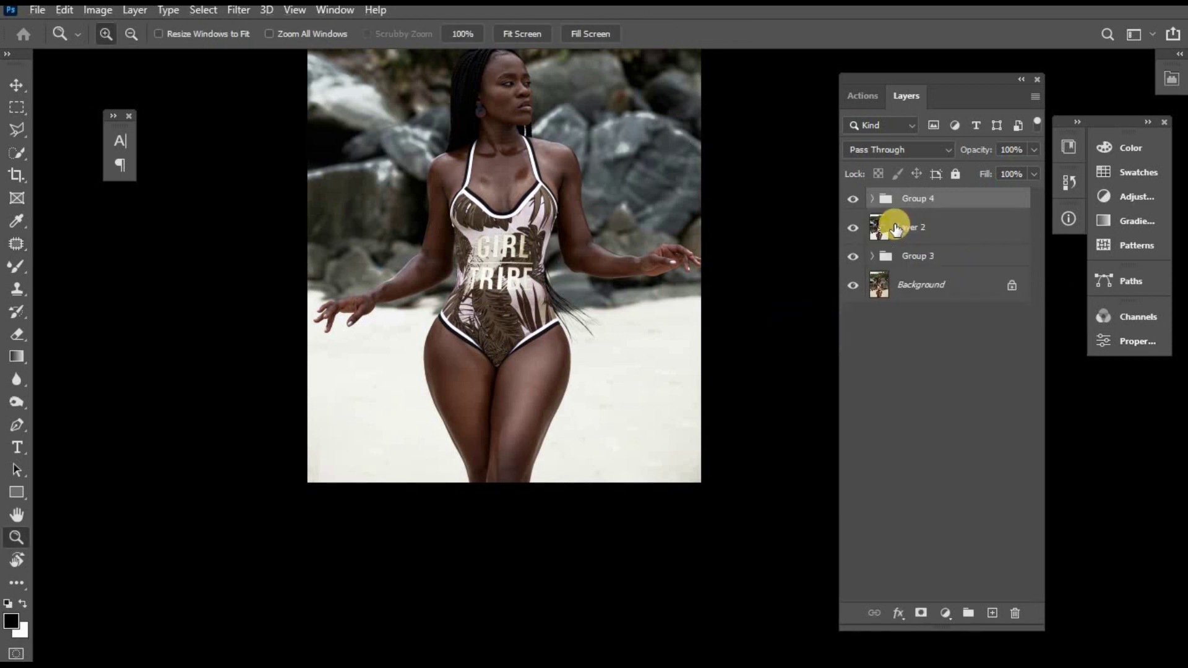
left_click(860, 211)
key("j")
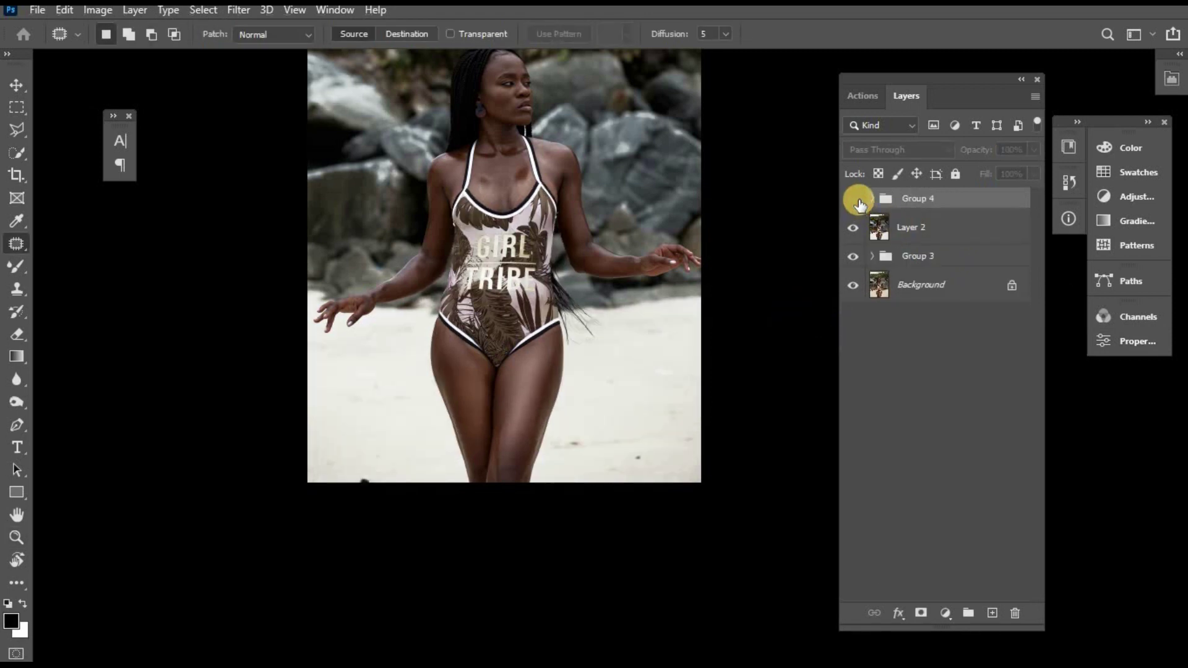
left_click(850, 200)
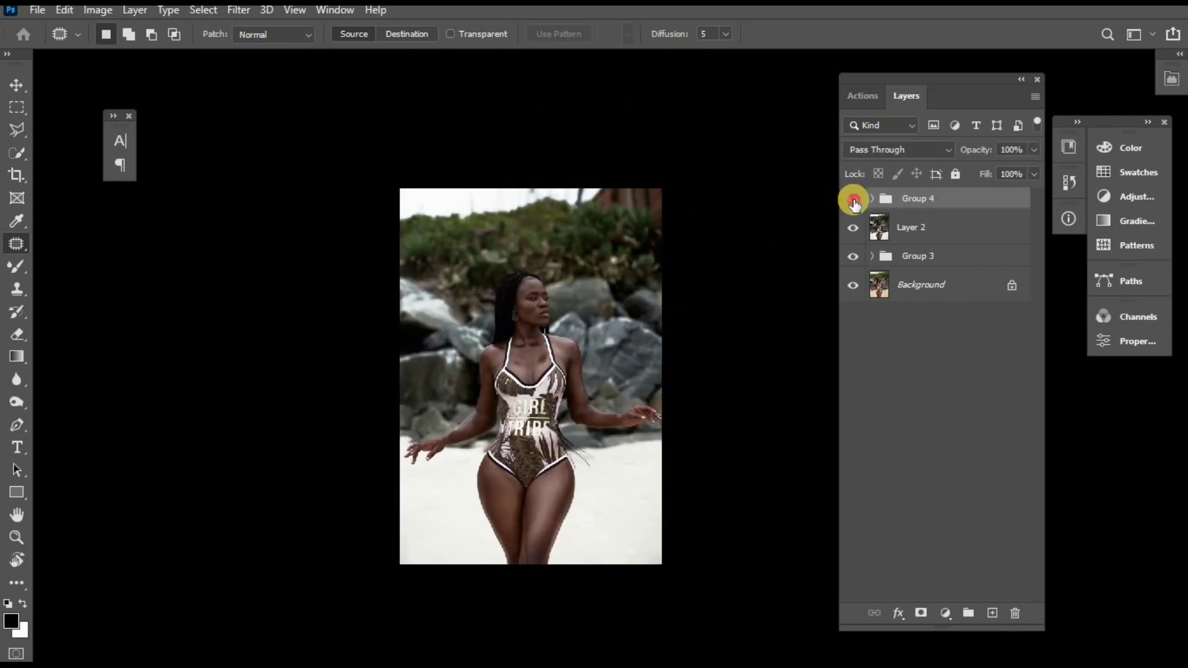
left_click(853, 200)
left_click(853, 199)
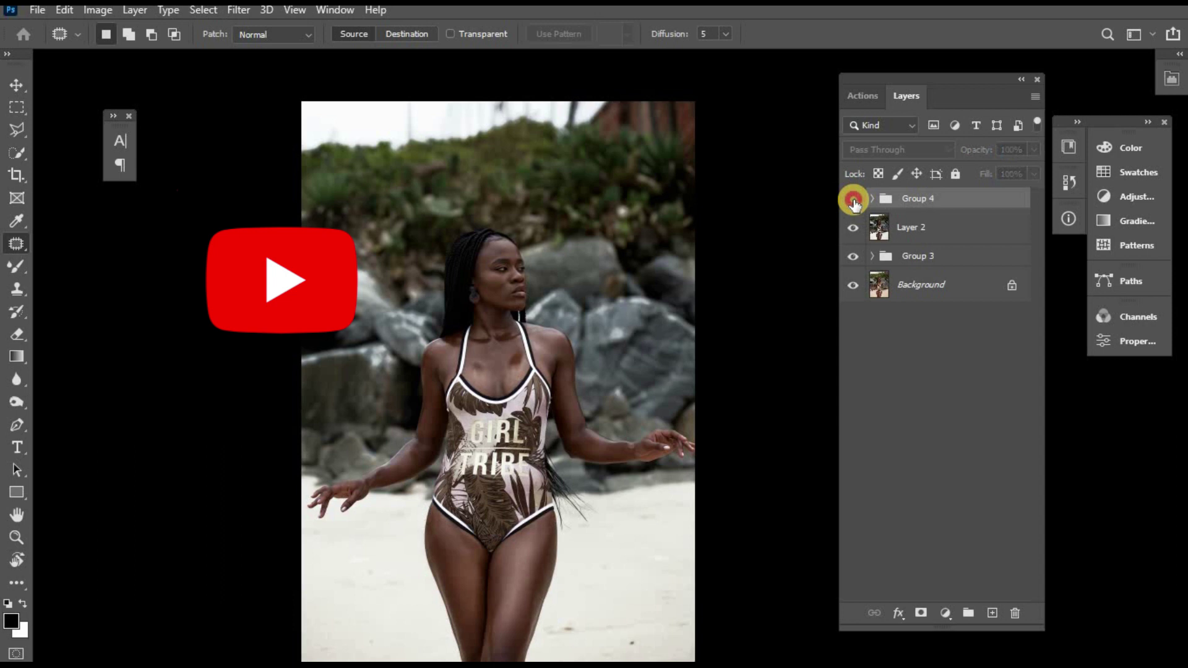